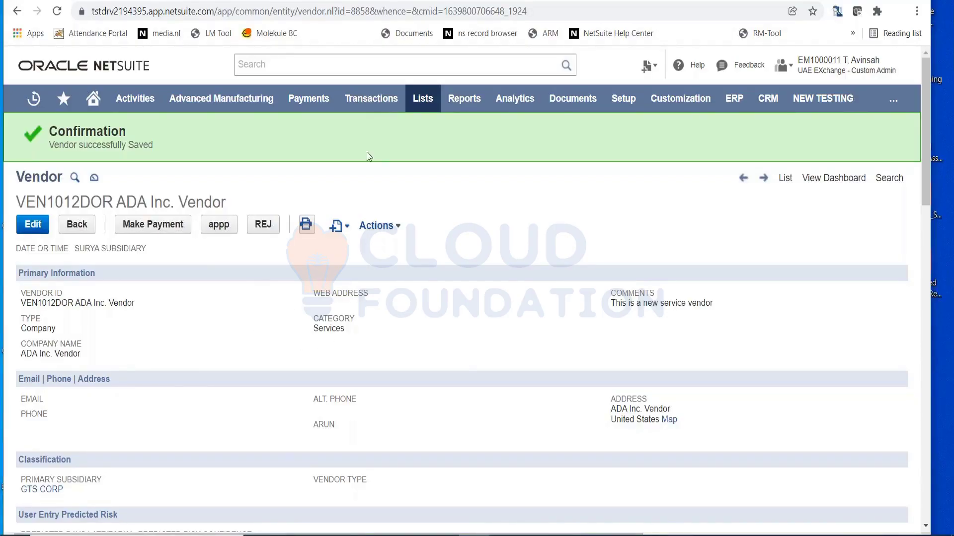
# - Start a new purchase order and set its custom form to TS Transaction Form
pyautogui.moveTo(354, 101)
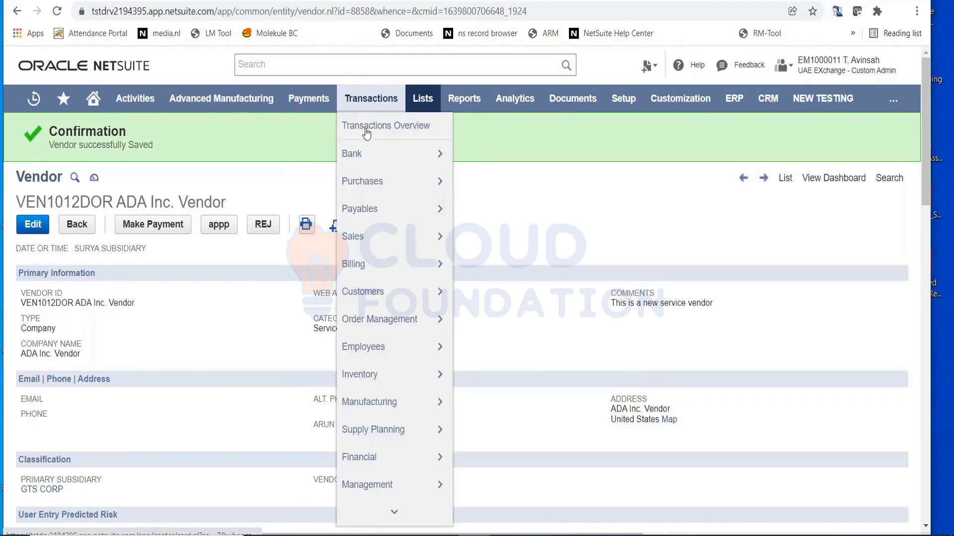
pyautogui.moveTo(380, 182)
pyautogui.moveTo(505, 193)
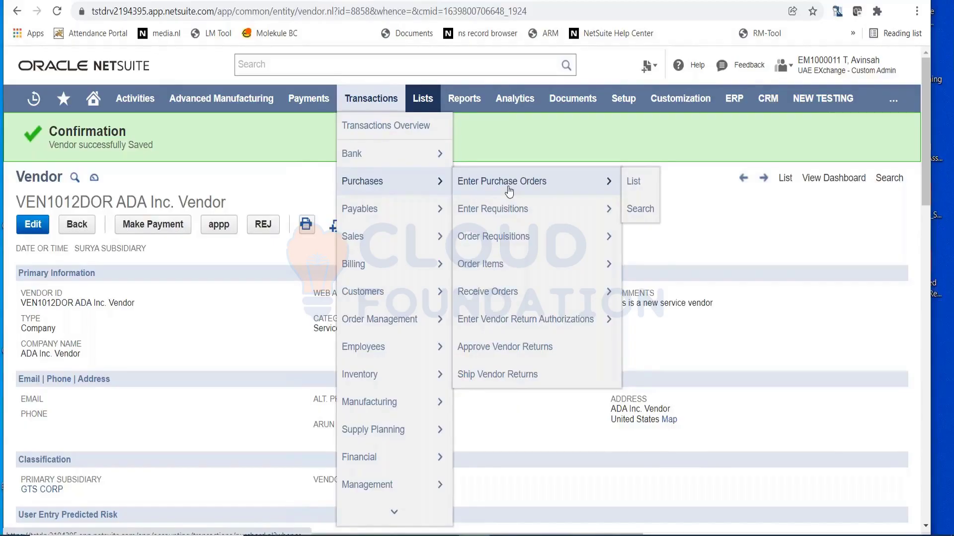
pyautogui.click(508, 188)
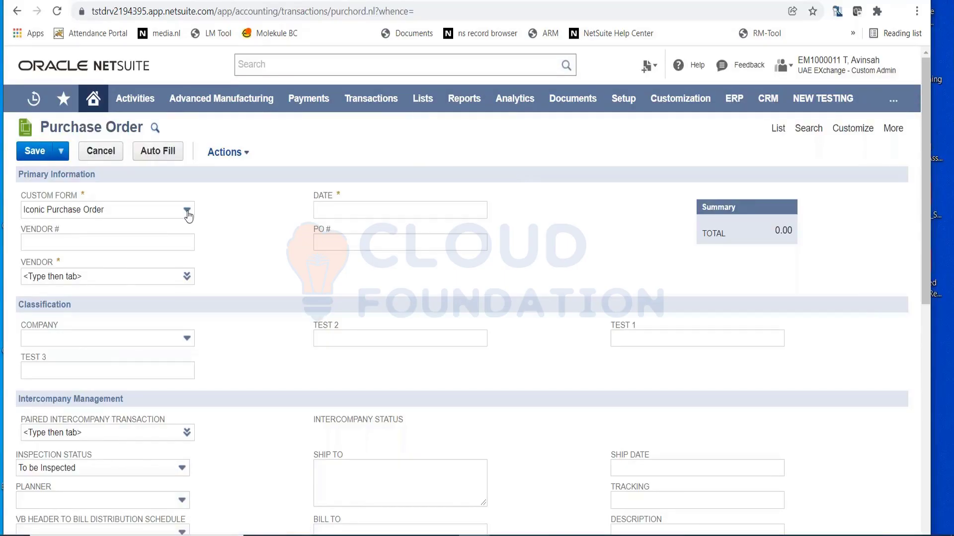
pyautogui.click(188, 215)
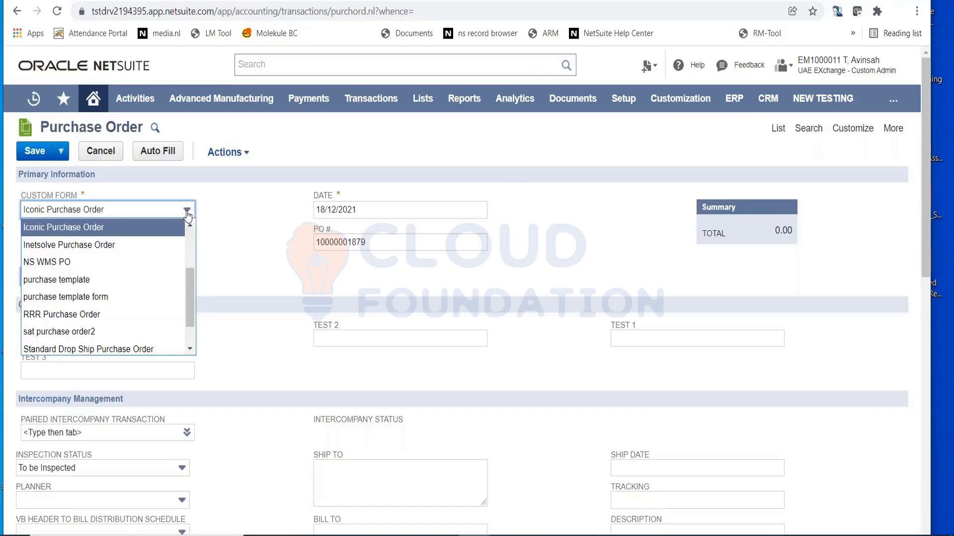
pyautogui.moveTo(192, 291); pyautogui.dragTo(198, 325)
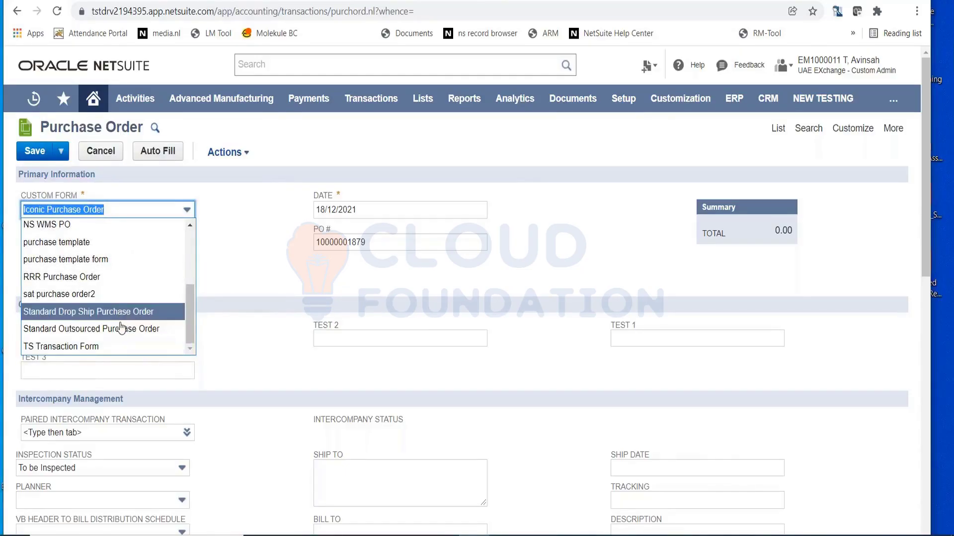
pyautogui.click(117, 347)
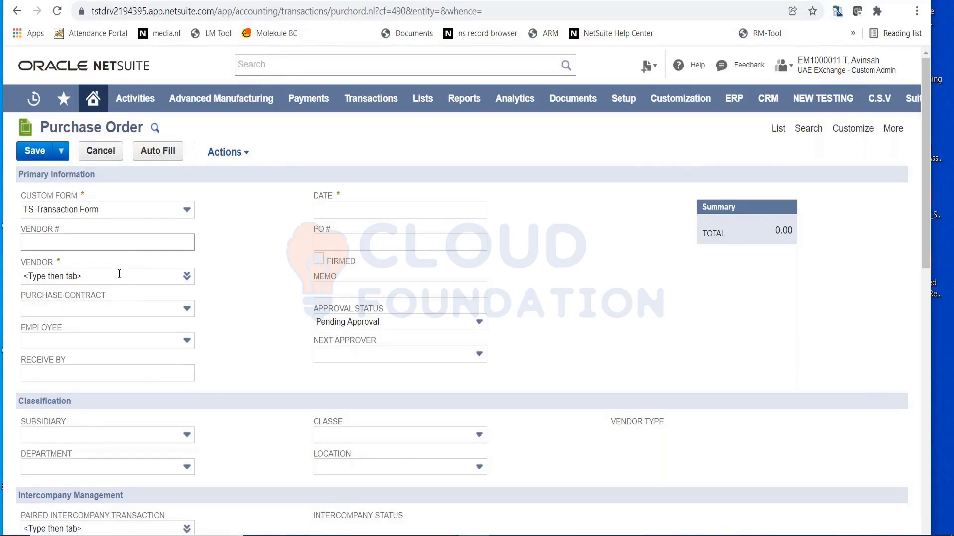
# - Find the vendor with the search text %ADA and select ADA Inc. Vendor, dismissing the approval routing notice
pyautogui.click(92, 274)
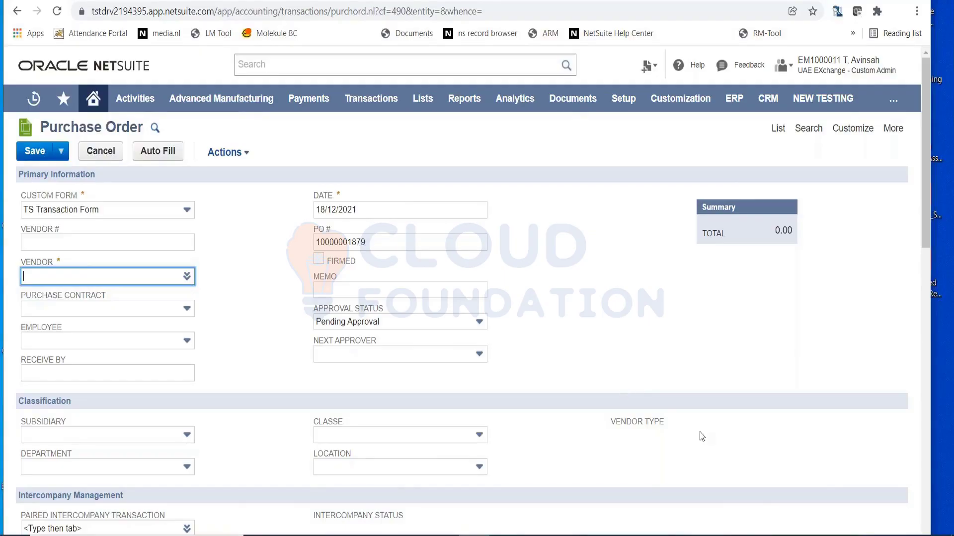
pyautogui.write('%ADA')
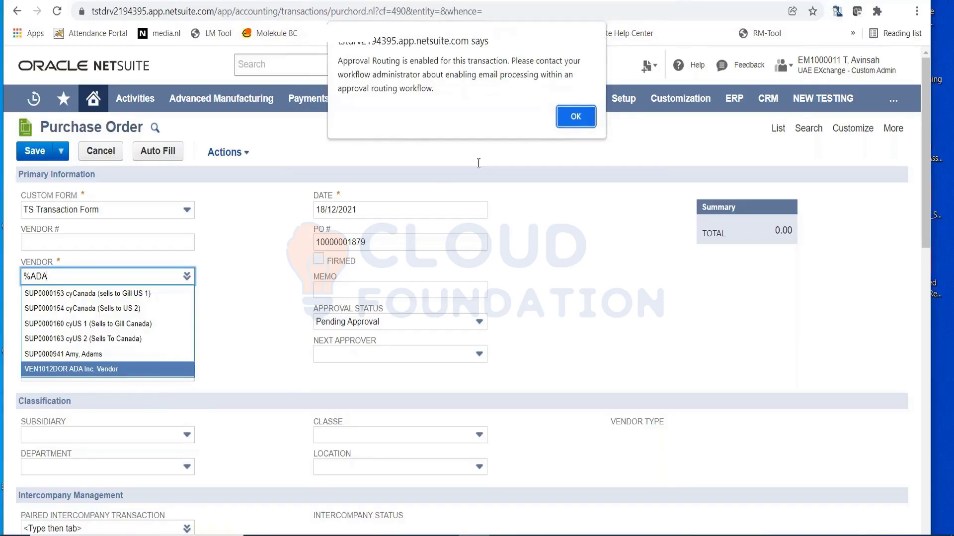
pyautogui.click(571, 118)
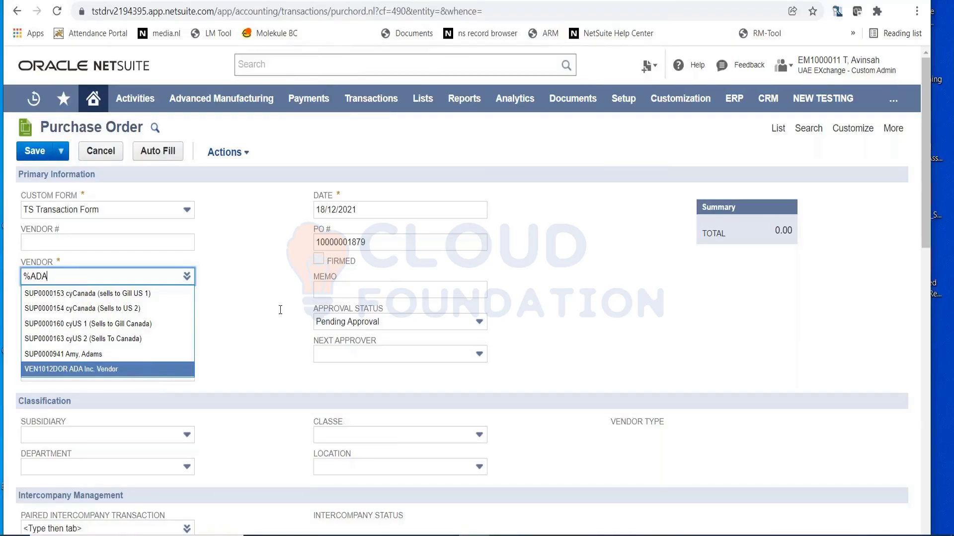
pyautogui.press('Tab')
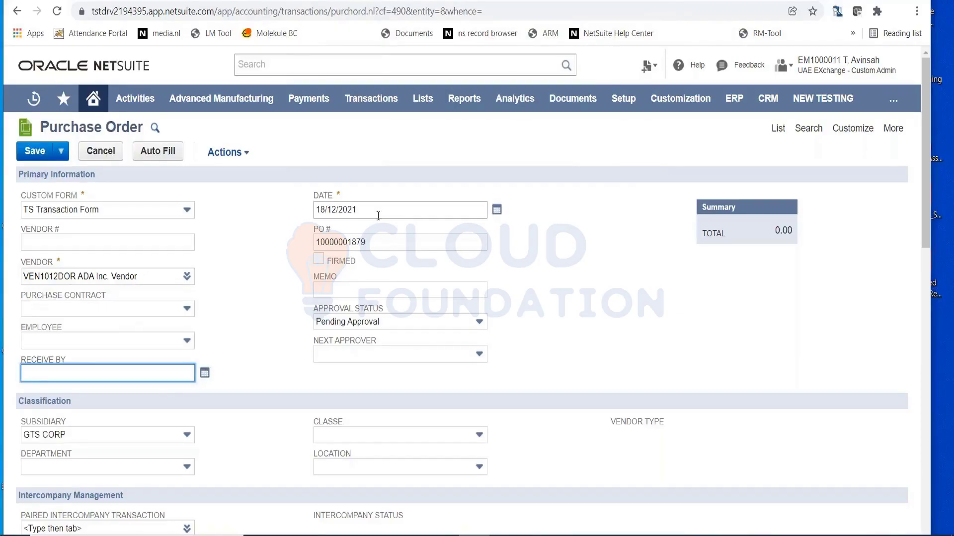
# - Leave the employee blank and set the purchase order's approval status to Approved
pyautogui.click(158, 339)
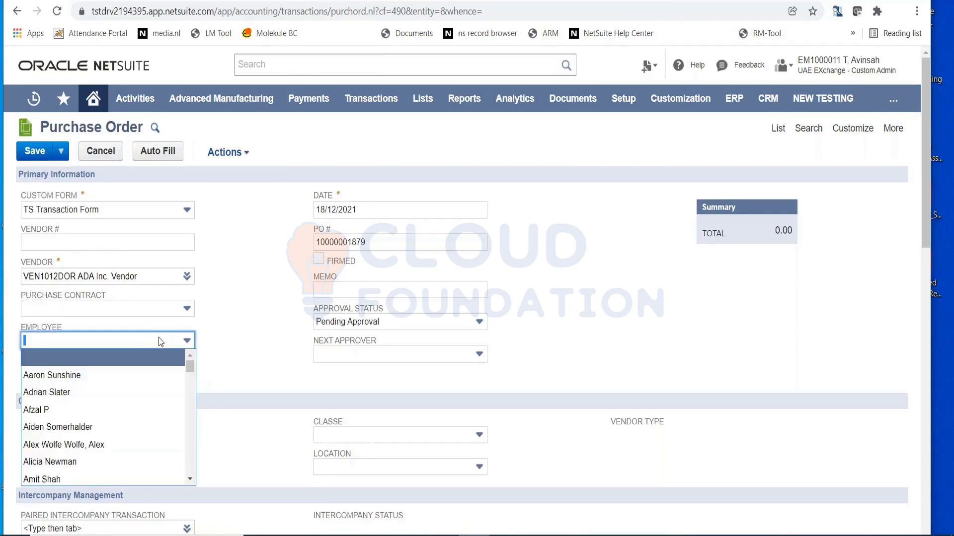
pyautogui.click(240, 321)
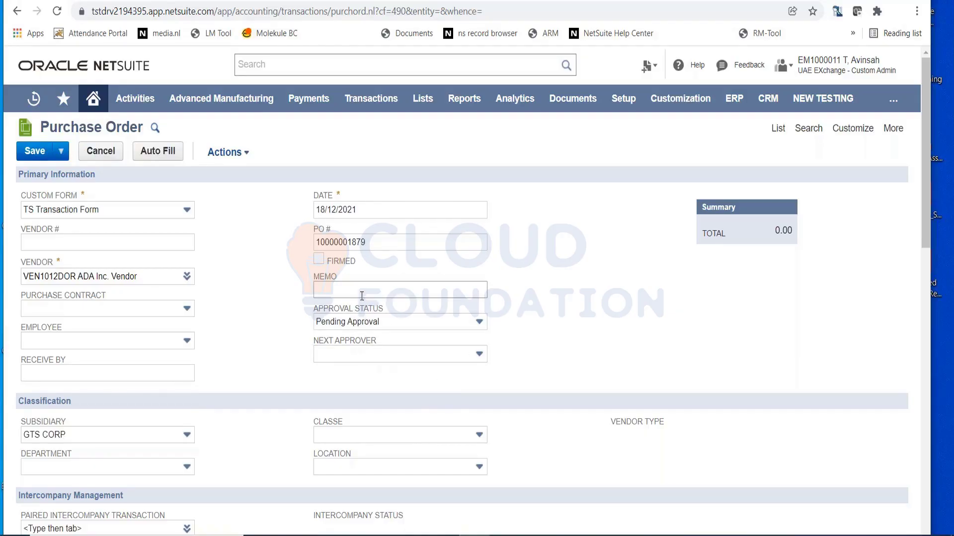
pyautogui.click(413, 327)
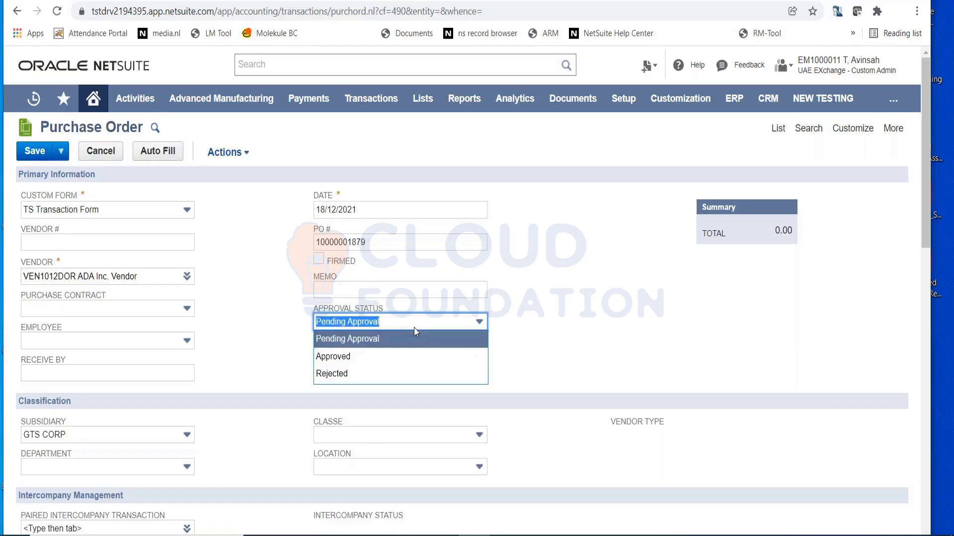
pyautogui.click(410, 367)
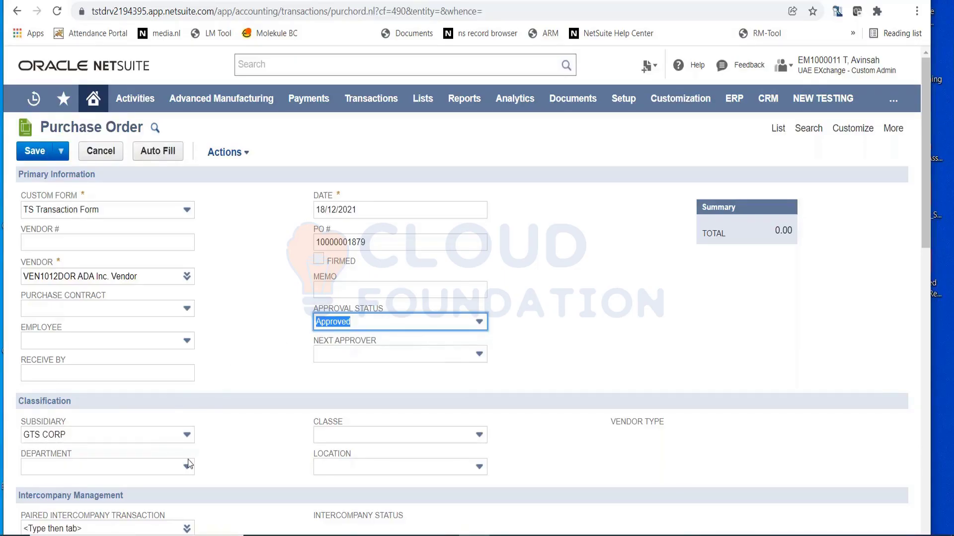
# - Choose GTS CORP as the purchase order's subsidiary and Admin as its department
pyautogui.scroll(-7, 234, 416)
pyautogui.scroll(7, 228, 400)
pyautogui.click(181, 441)
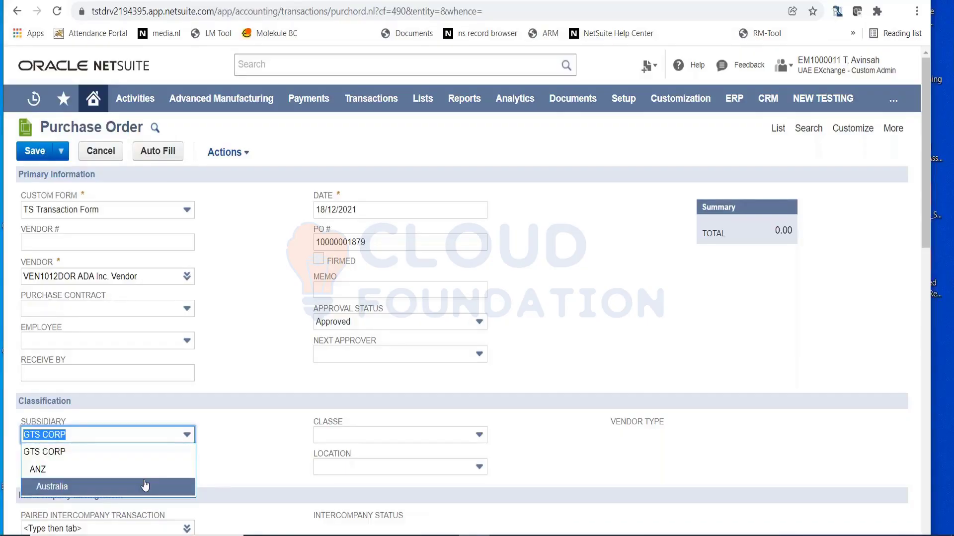
pyautogui.click(138, 452)
pyautogui.click(274, 440)
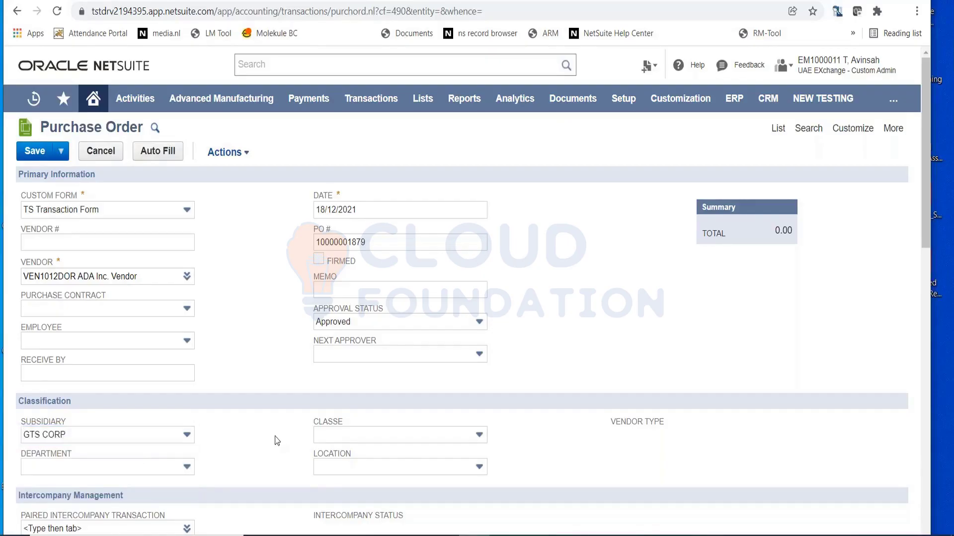
pyautogui.click(178, 469)
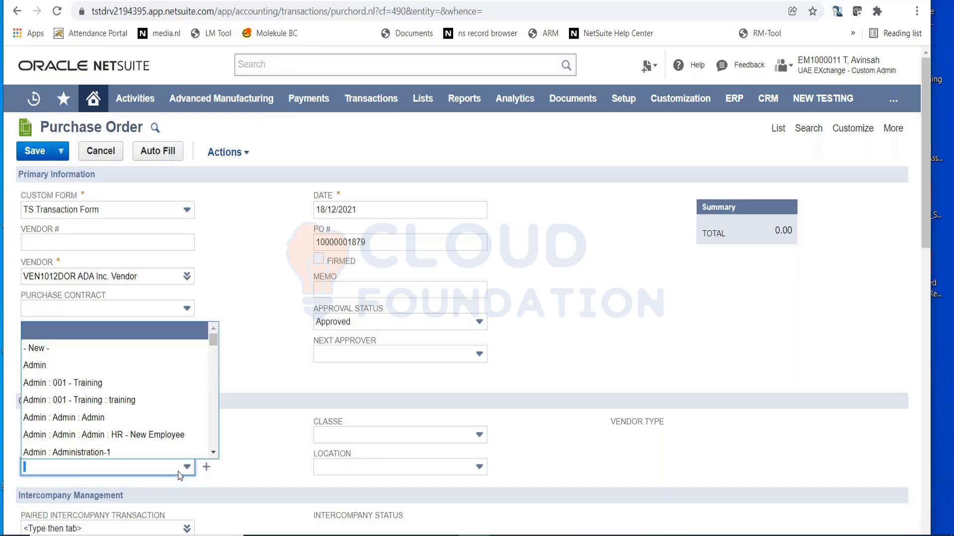
pyautogui.click(132, 365)
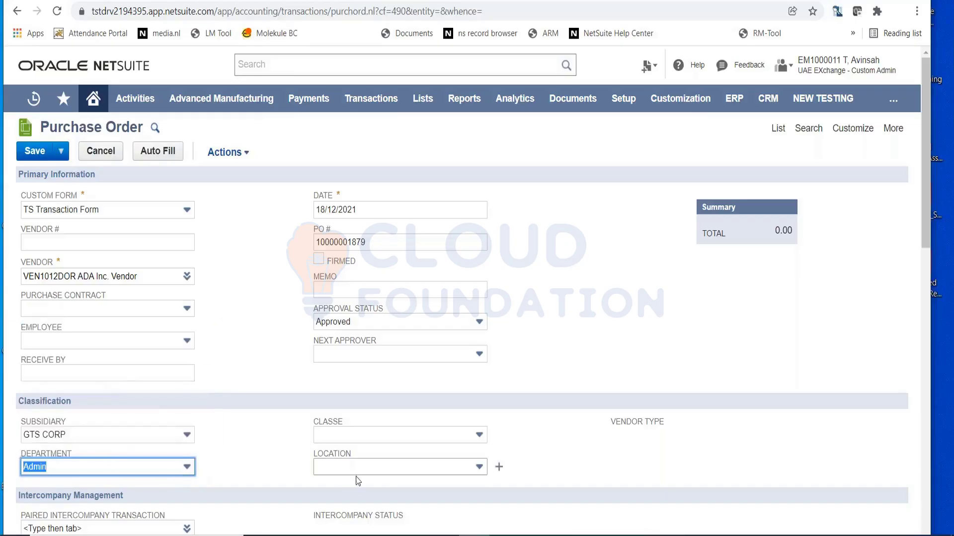
# - Set the classification's class to 1. Product Line A and its location to 01: San Francisco : US
pyautogui.click(406, 436)
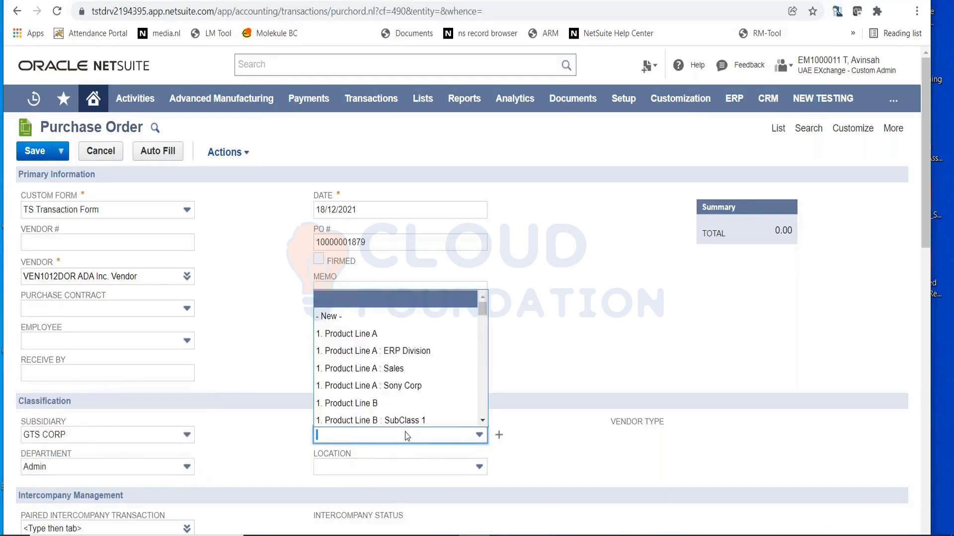
pyautogui.click(409, 338)
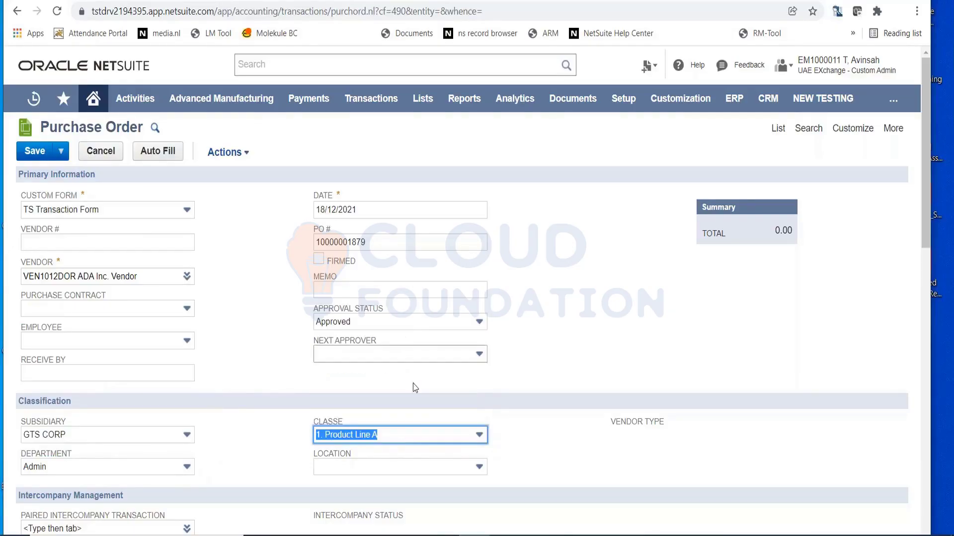
pyautogui.click(426, 477)
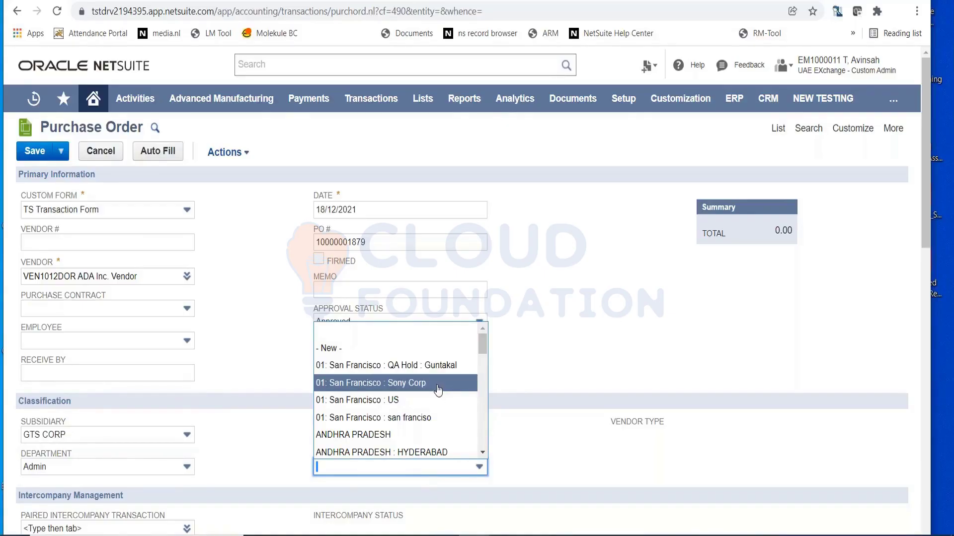
pyautogui.click(404, 401)
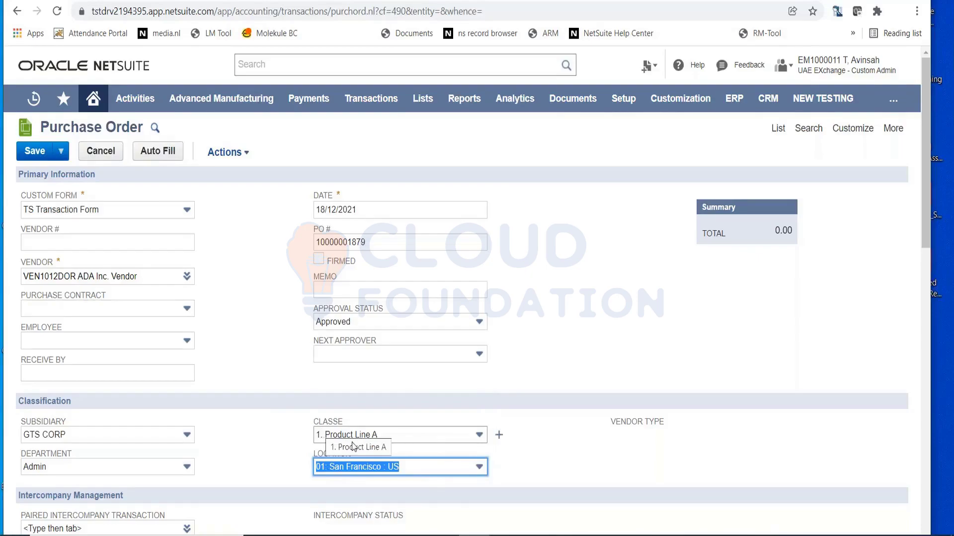
# - Enter item AC-57891 on the first item line of the purchase order, searching with %AC%57%
pyautogui.scroll(-5, 384, 453)
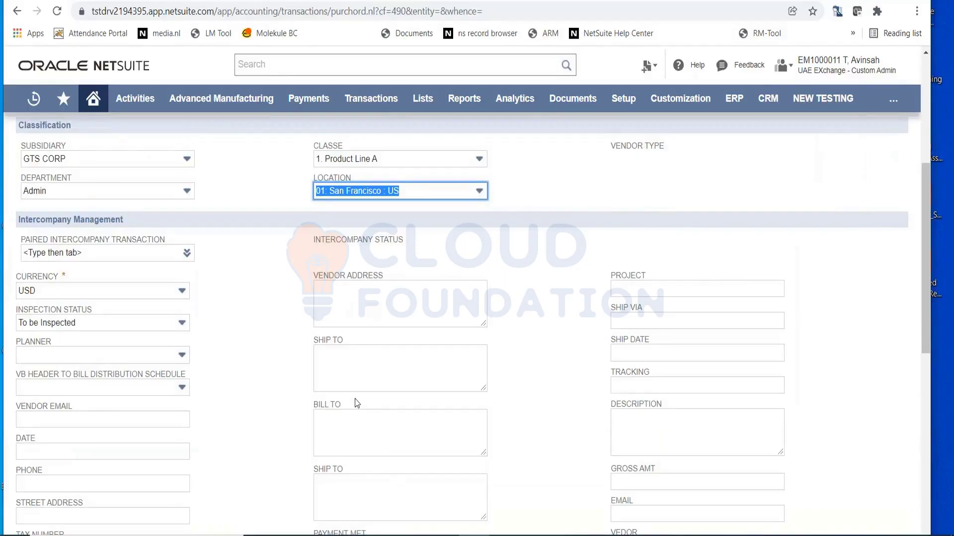
pyautogui.scroll(-5, 357, 404)
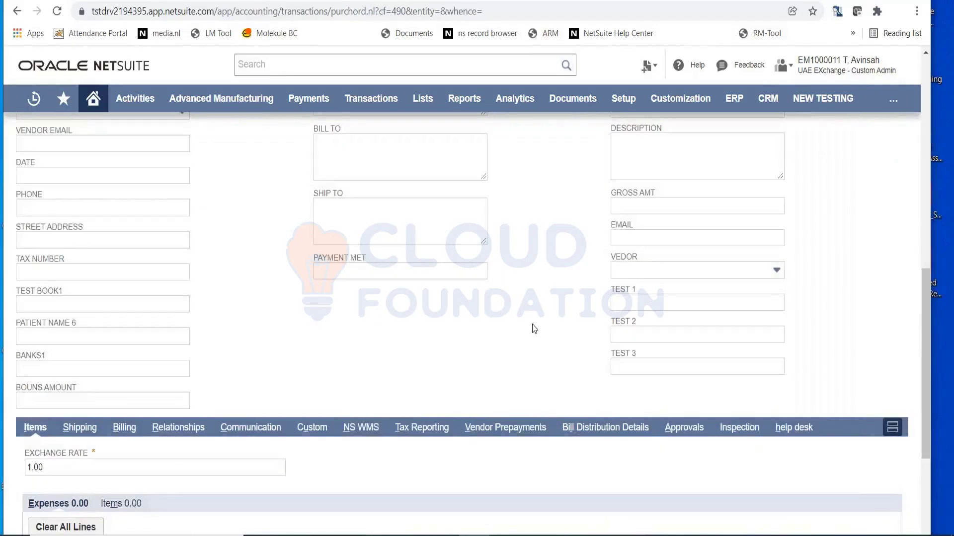
pyautogui.scroll(-3, 528, 328)
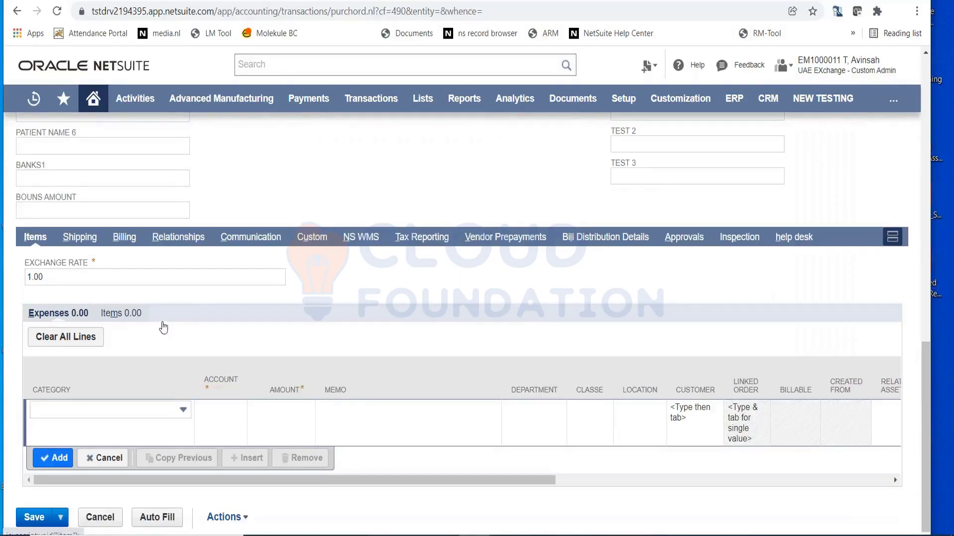
pyautogui.click(151, 318)
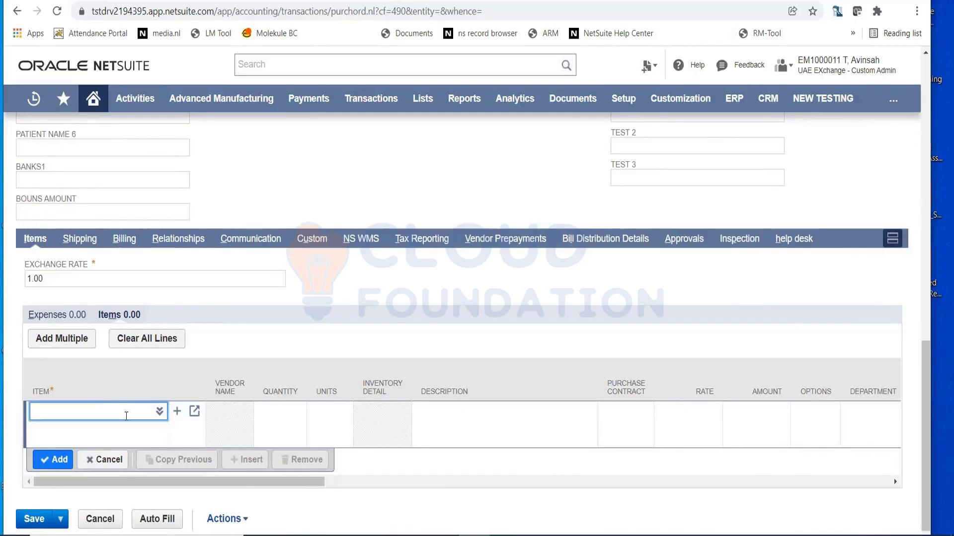
pyautogui.write('%AC%57%')
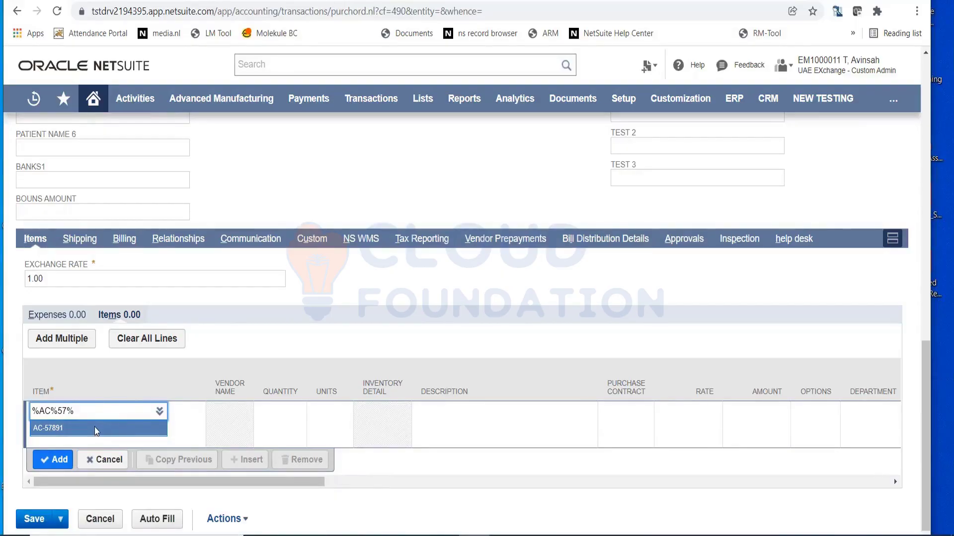
pyautogui.click(83, 376)
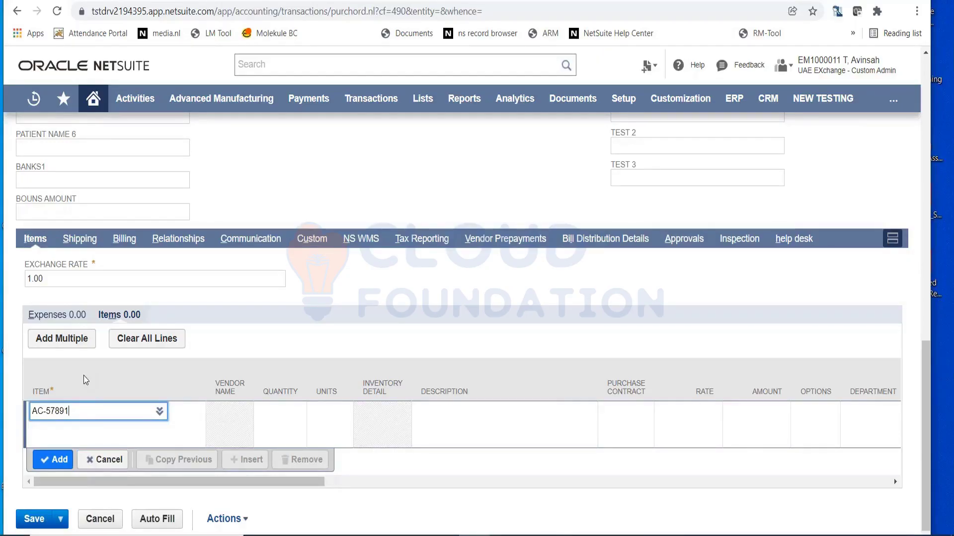
pyautogui.press('Tab')
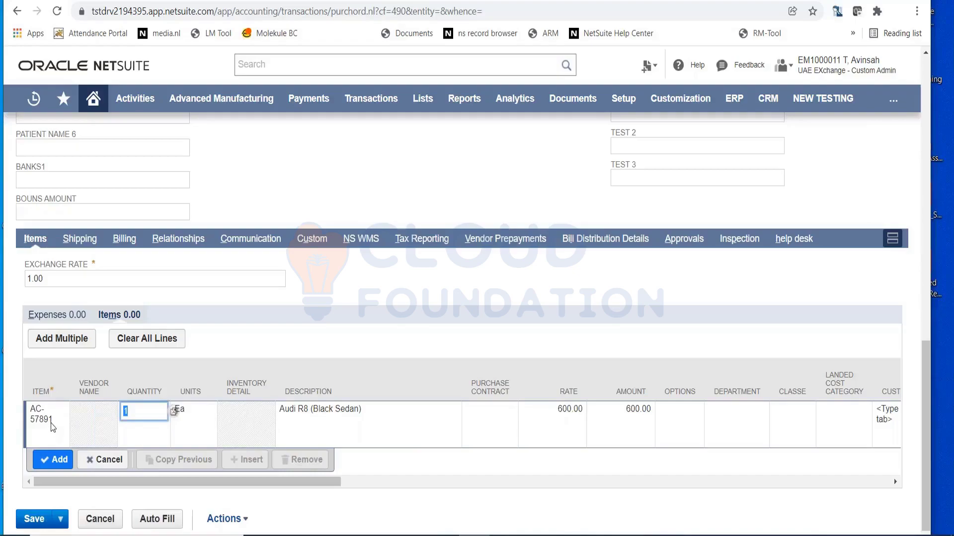
# - Replace the description of the AC-57891 item line with "Iphone 13 Pro max"
pyautogui.click(348, 414)
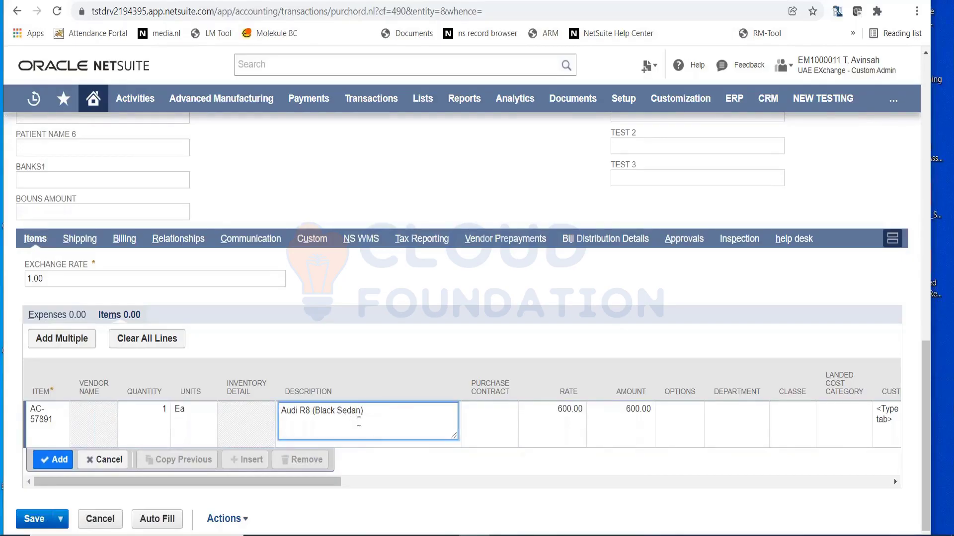
pyautogui.tripleClick(307, 408)
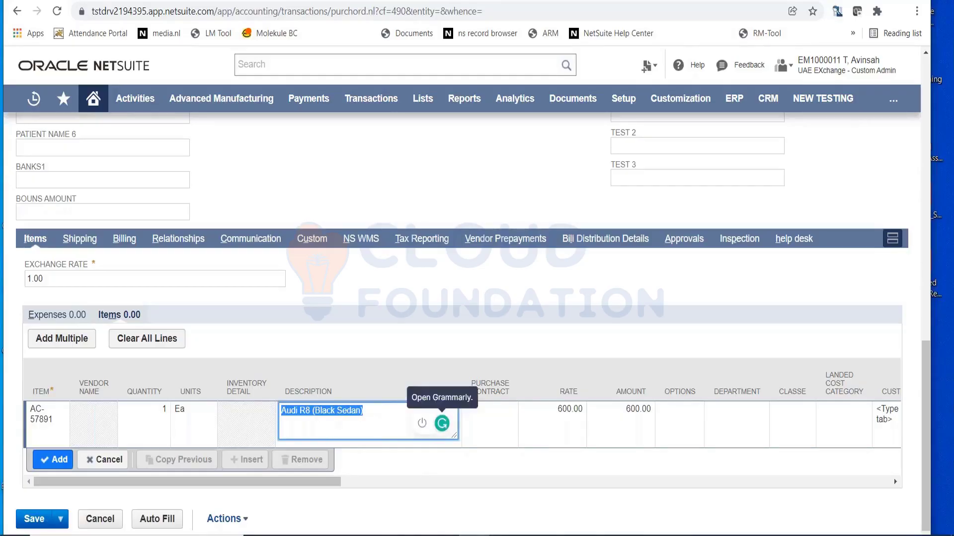
pyautogui.write('Iphone 13')
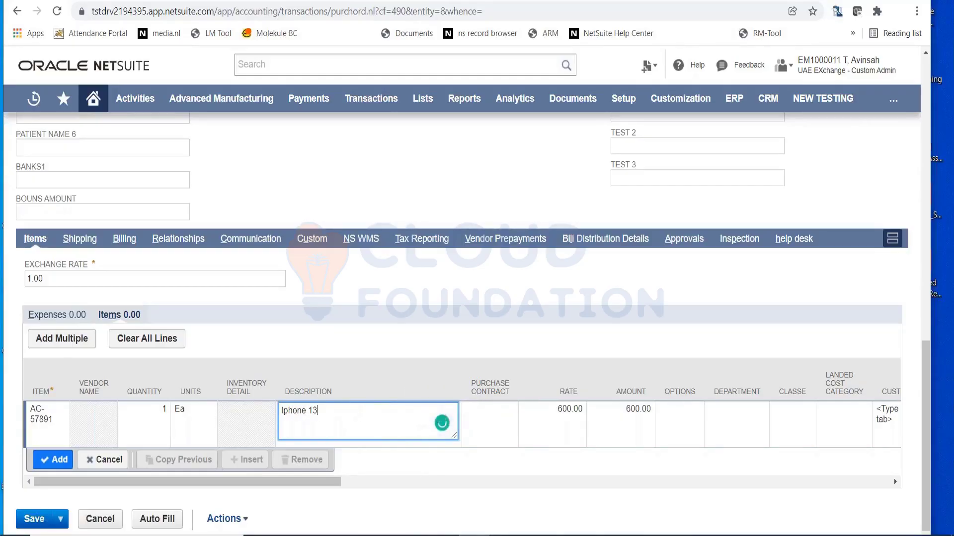
pyautogui.write(' Pro max')
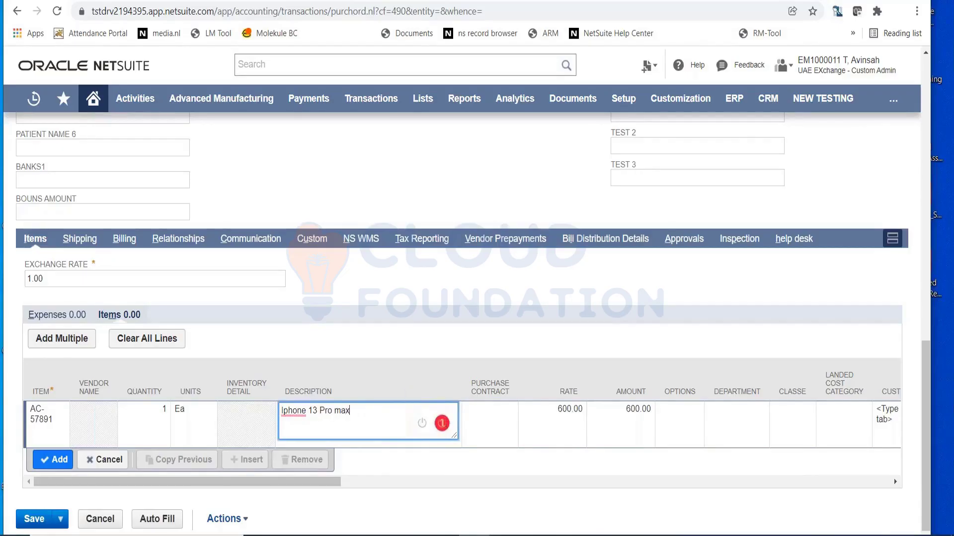
pyautogui.press('Tab')
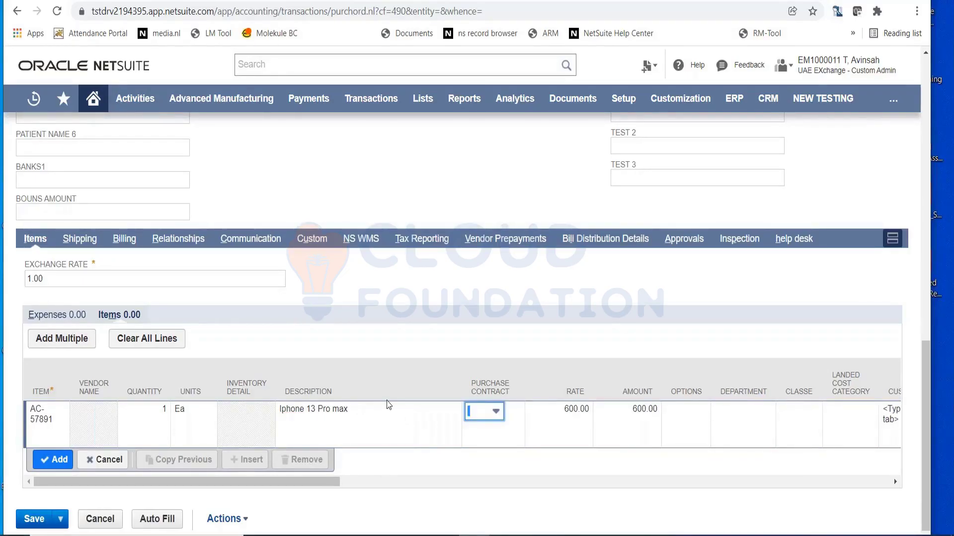
# - Set the quantity of the AC-57891 item line to 10 and its rate to 800
pyautogui.click(157, 411)
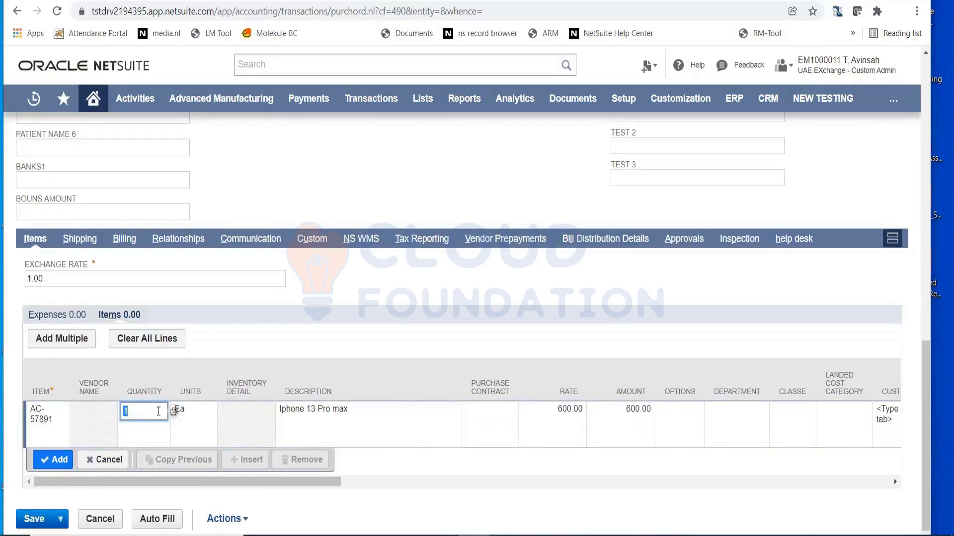
pyautogui.write('10')
pyautogui.click(553, 425)
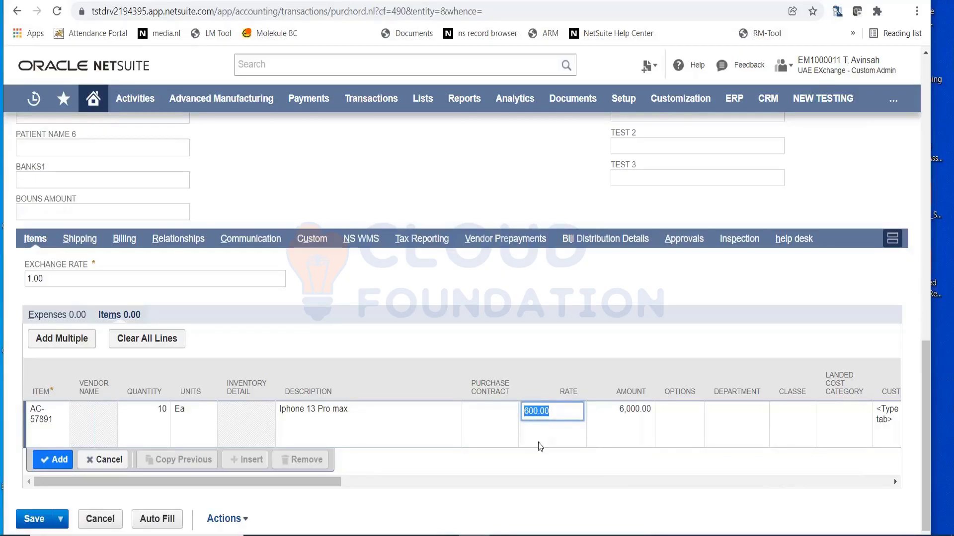
pyautogui.write('800')
pyautogui.click(486, 462)
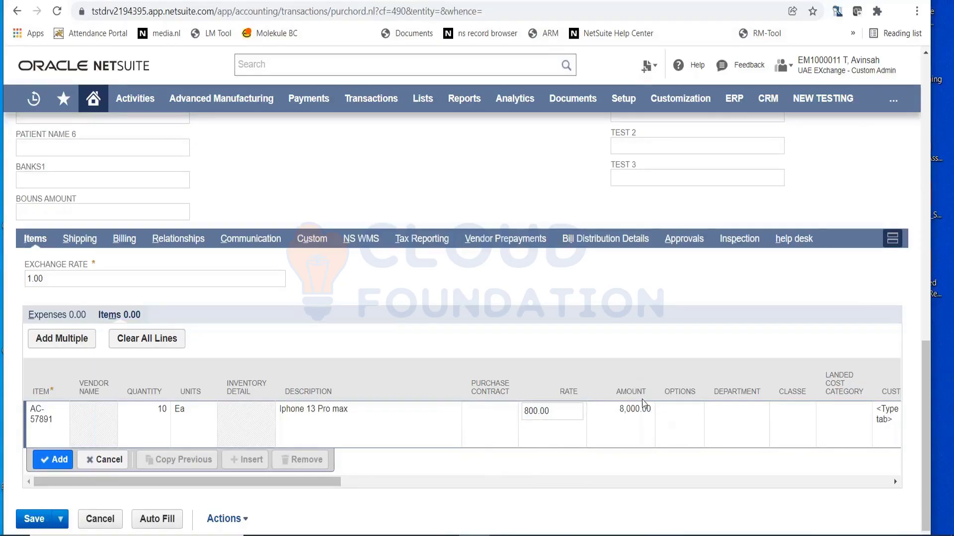
# - Check the remaining columns of the AC-57891 line, add it to the purchase order, and discard the empty line below it
pyautogui.moveTo(290, 481); pyautogui.dragTo(458, 534)
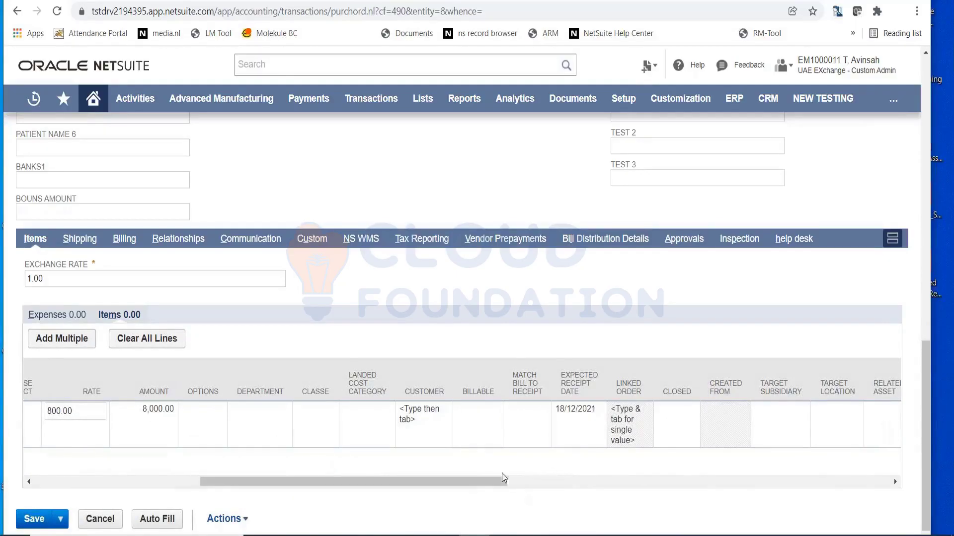
pyautogui.moveTo(473, 481); pyautogui.dragTo(211, 467)
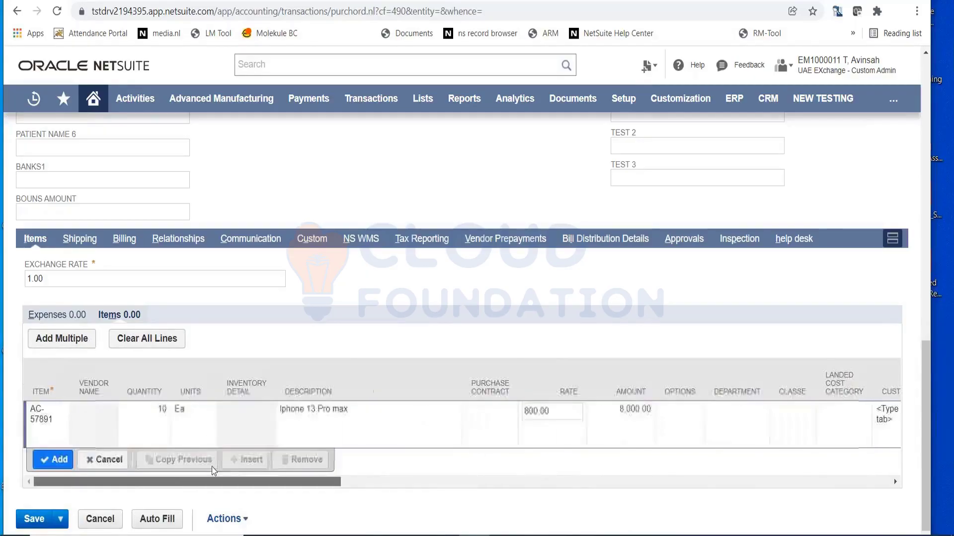
pyautogui.click(62, 462)
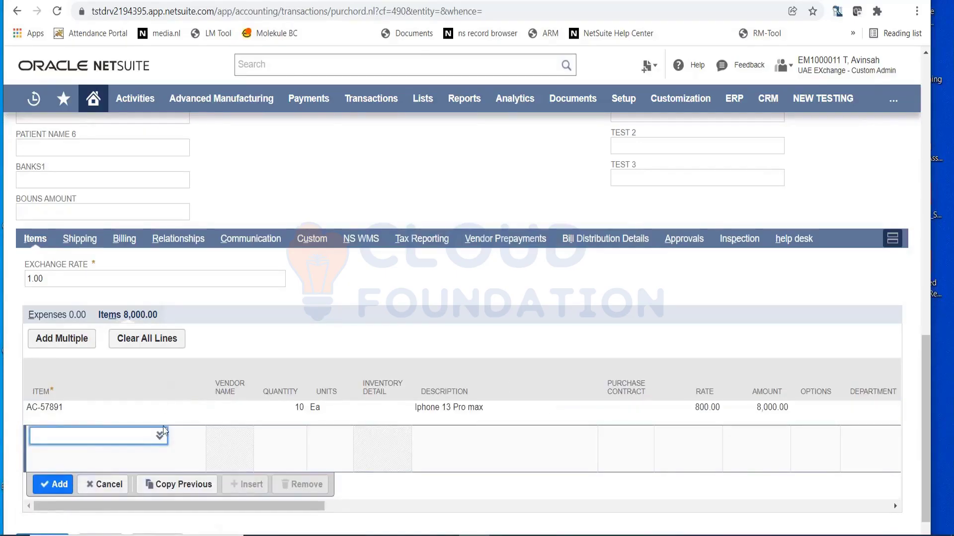
pyautogui.moveTo(175, 440)
pyautogui.click(118, 486)
pyautogui.click(140, 415)
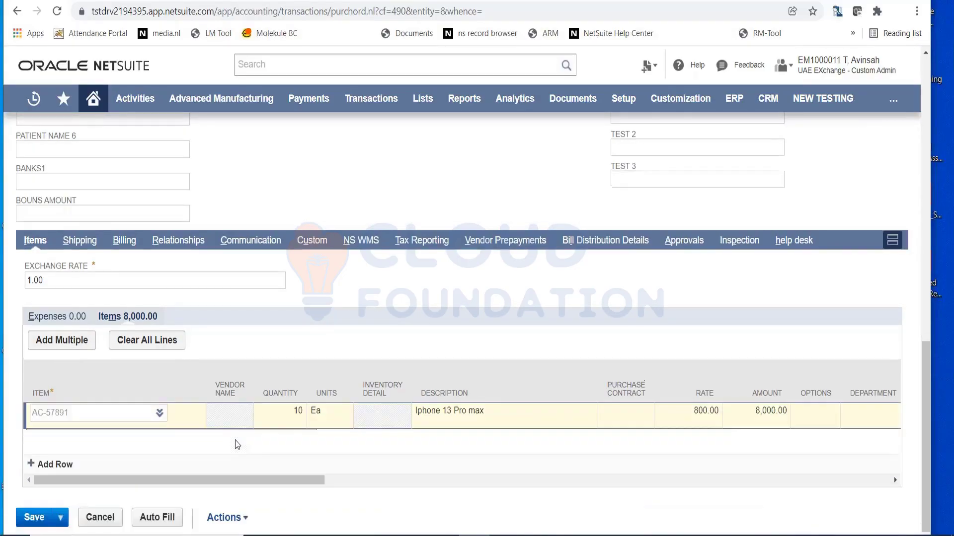
# - Check the purchase order's billing details and save the order
pyautogui.click(123, 241)
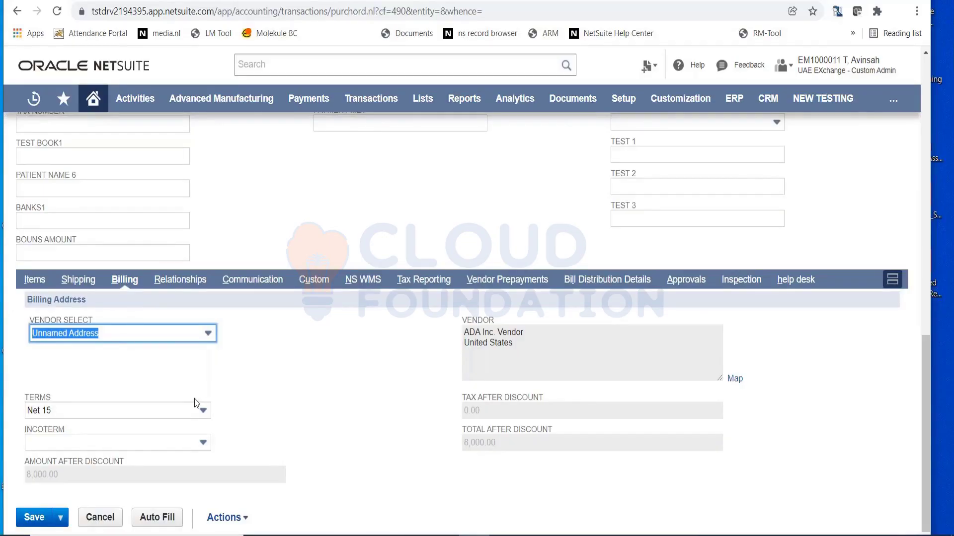
pyautogui.scroll(15, 194, 397)
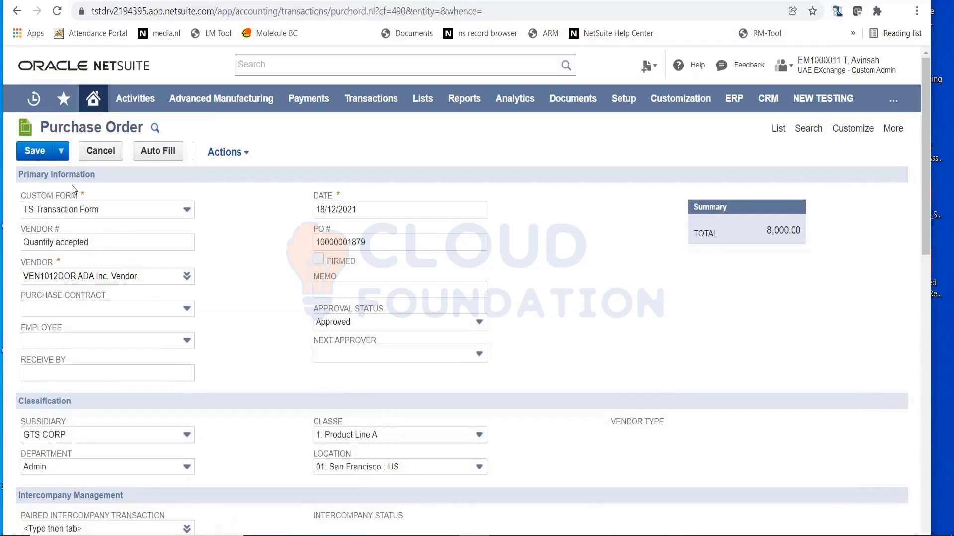
pyautogui.click(34, 155)
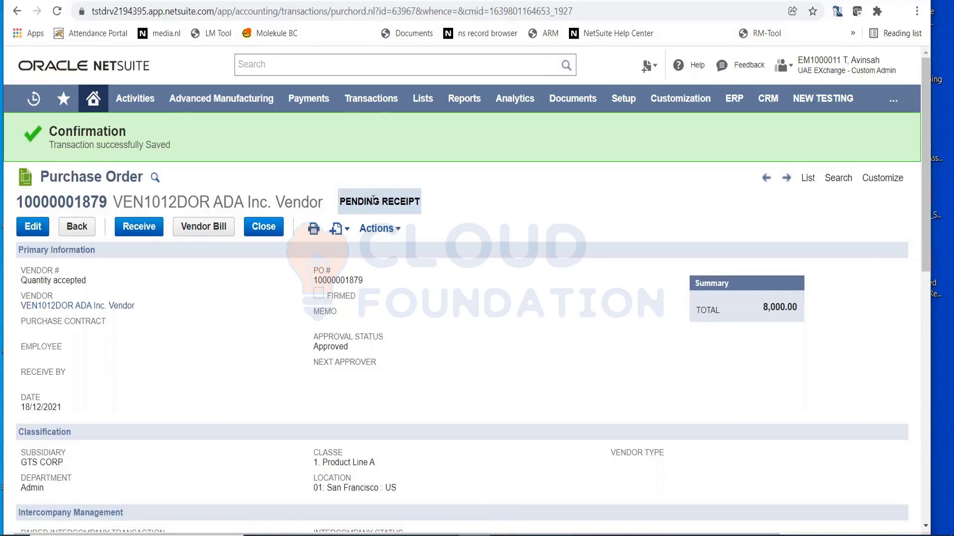
# - Generate the printable version of the purchase order, review it down to the total, and return to the order record
pyautogui.moveTo(318, 230)
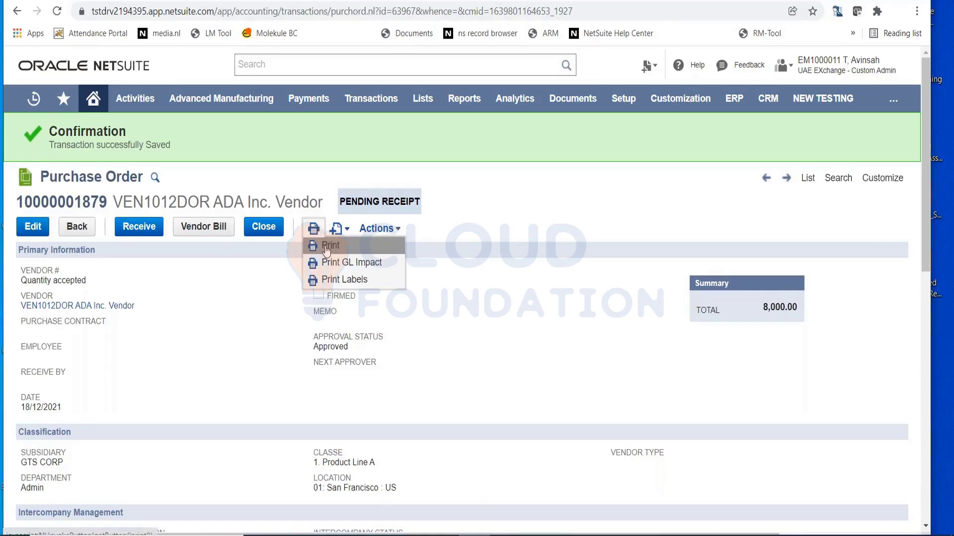
pyautogui.click(325, 248)
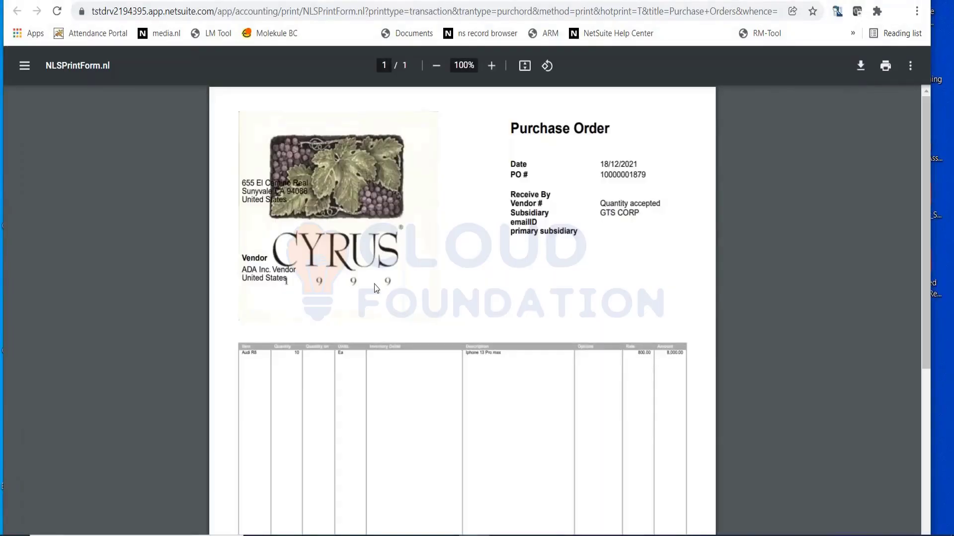
pyautogui.scroll(-5, 454, 387)
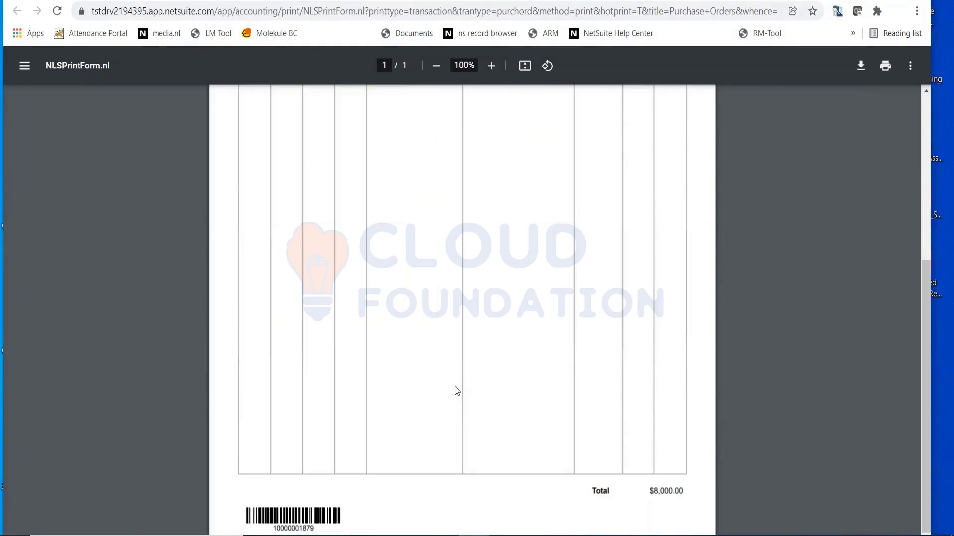
pyautogui.scroll(5, 576, 447)
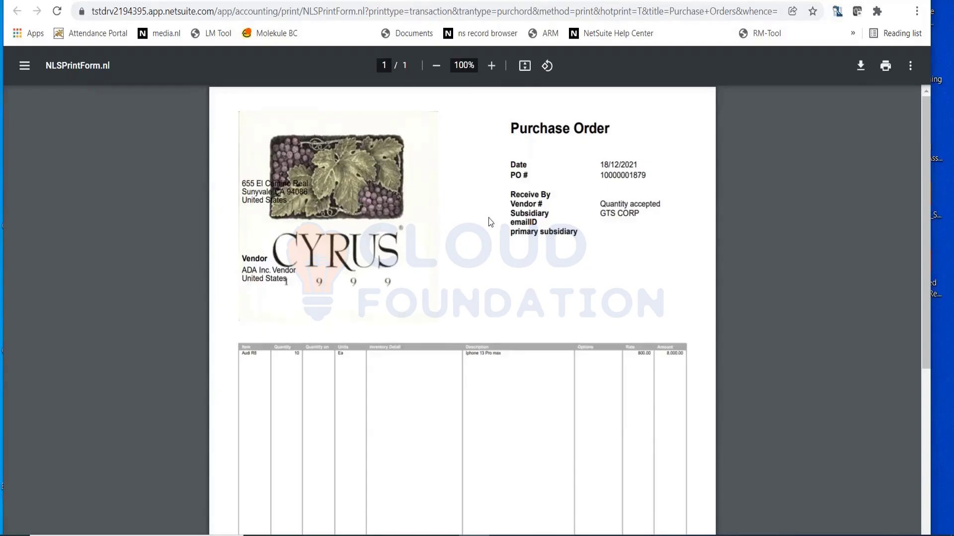
pyautogui.click(143, 1)
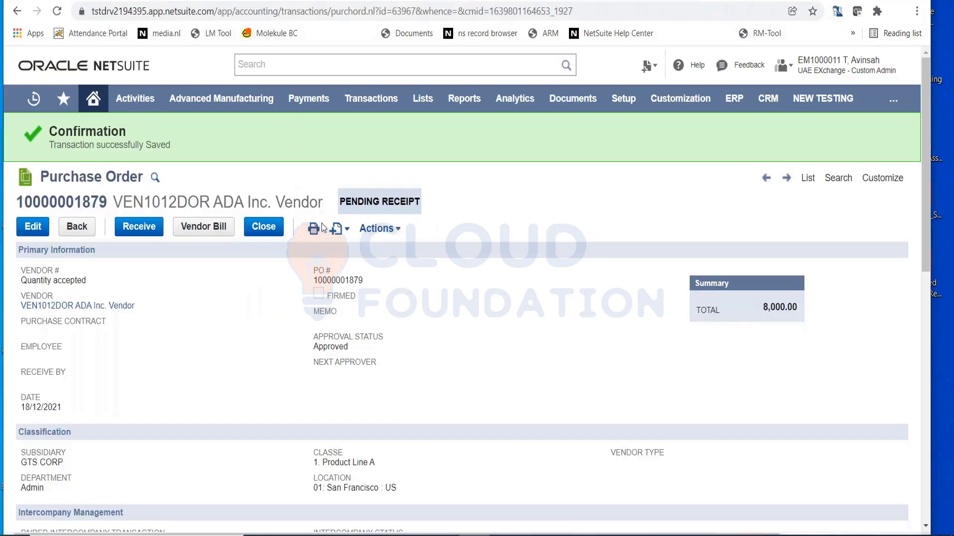
pyautogui.moveTo(318, 228)
pyautogui.click(323, 247)
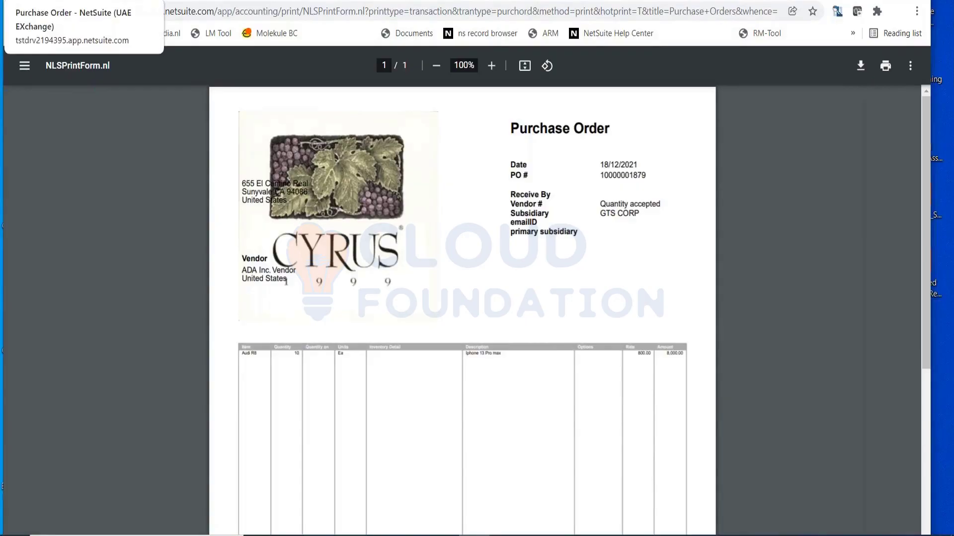
pyautogui.click(85, 1)
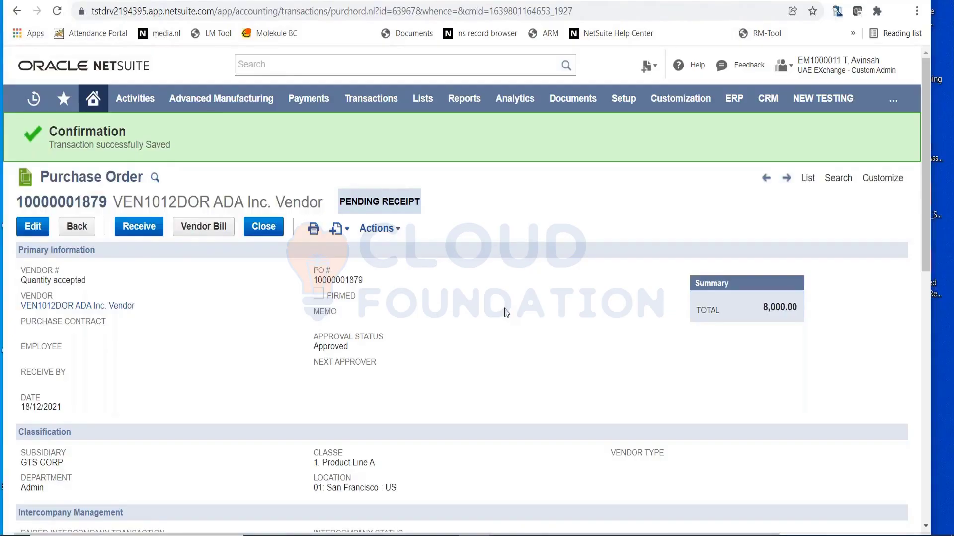
# - Open a new email message from the purchase order's communication messages and reposition its window
pyautogui.scroll(-10, 504, 312)
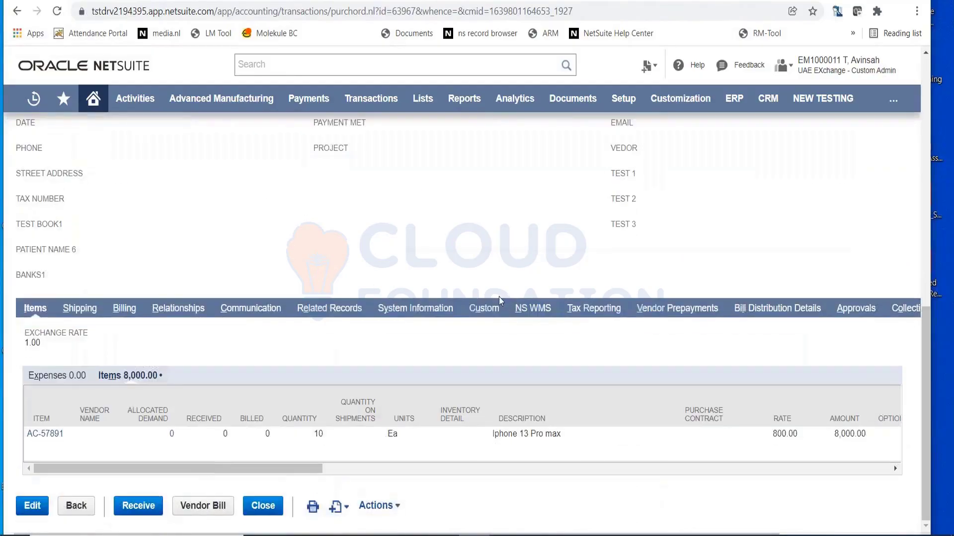
pyautogui.click(260, 312)
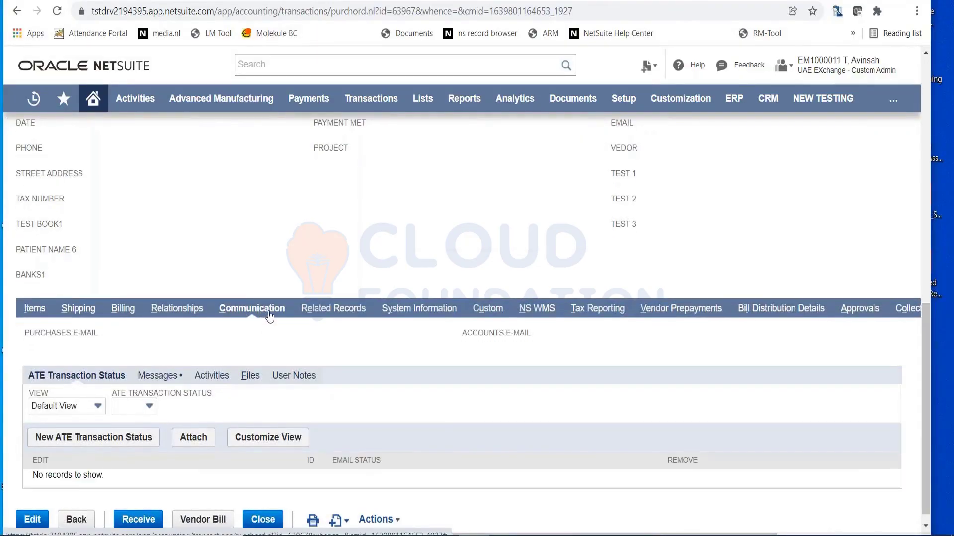
pyautogui.scroll(-1, 272, 318)
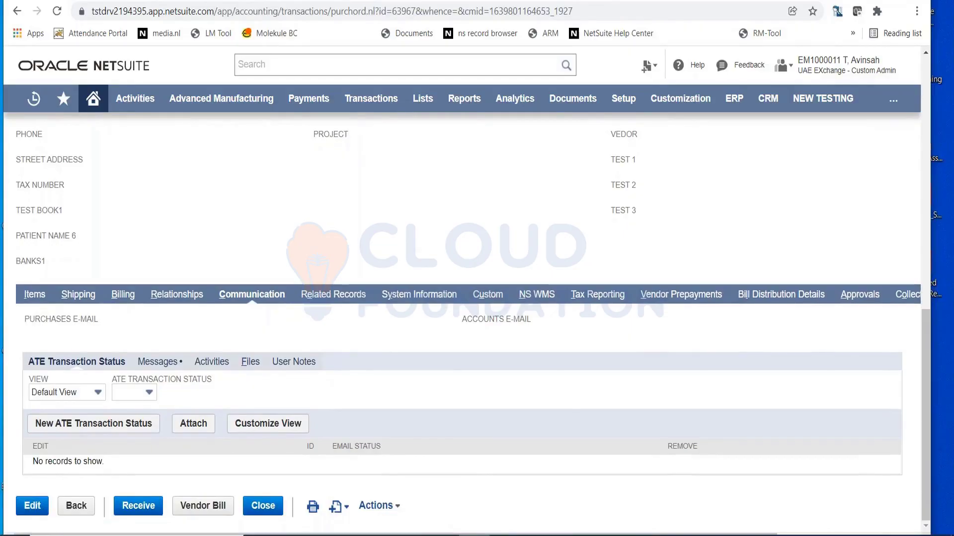
pyautogui.click(162, 363)
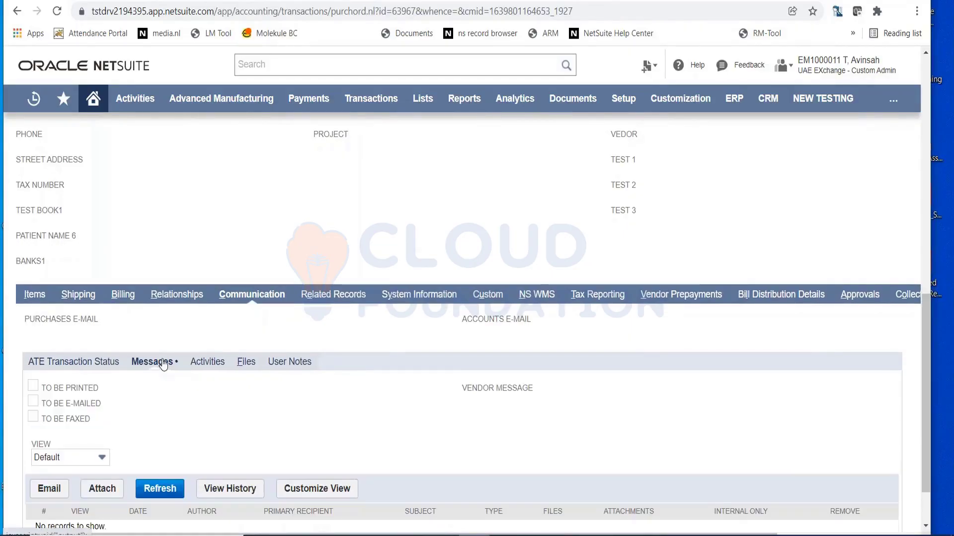
pyautogui.scroll(-2, 172, 421)
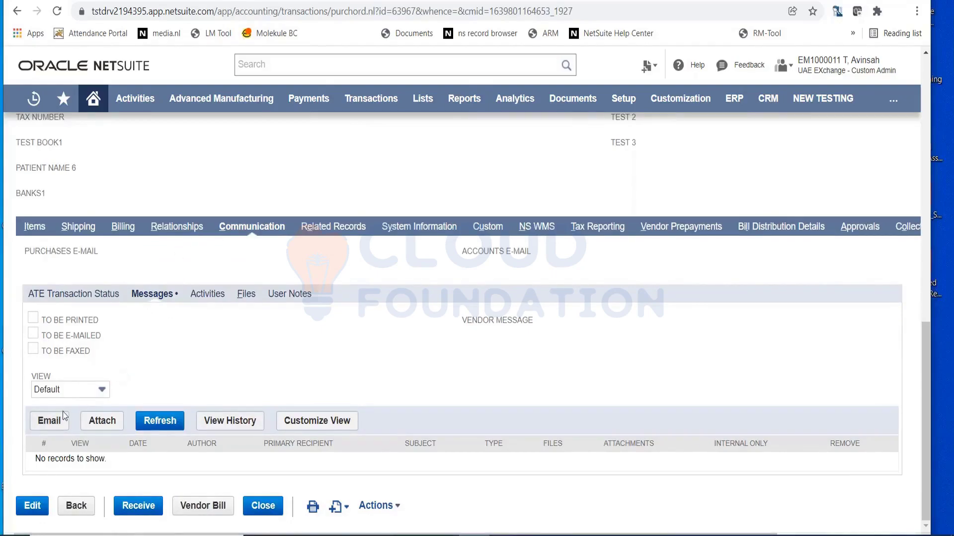
pyautogui.click(49, 420)
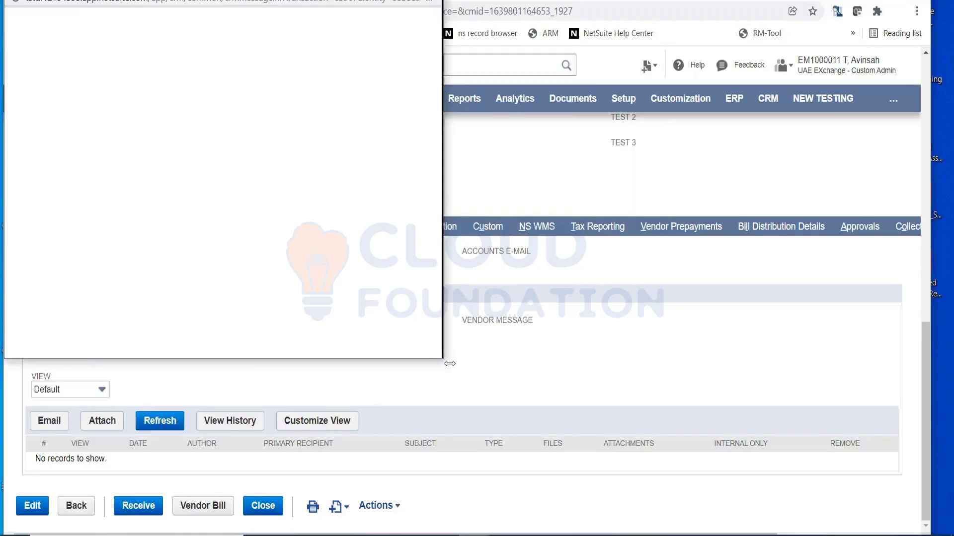
pyautogui.moveTo(442, 358); pyautogui.dragTo(465, 357)
pyautogui.moveTo(219, 1); pyautogui.dragTo(266, 47)
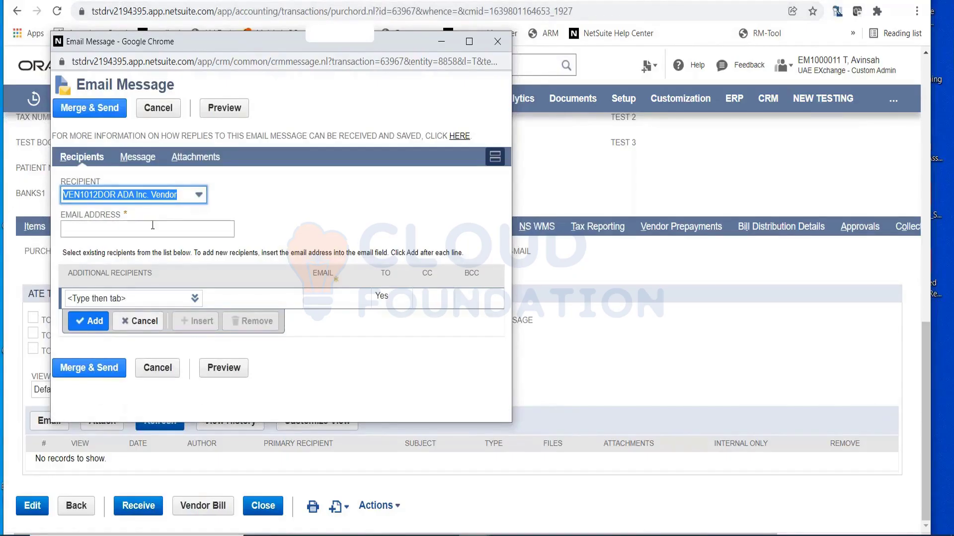
# - Examine the email's message, template and attachment options, and return to the purchase order record
pyautogui.click(138, 157)
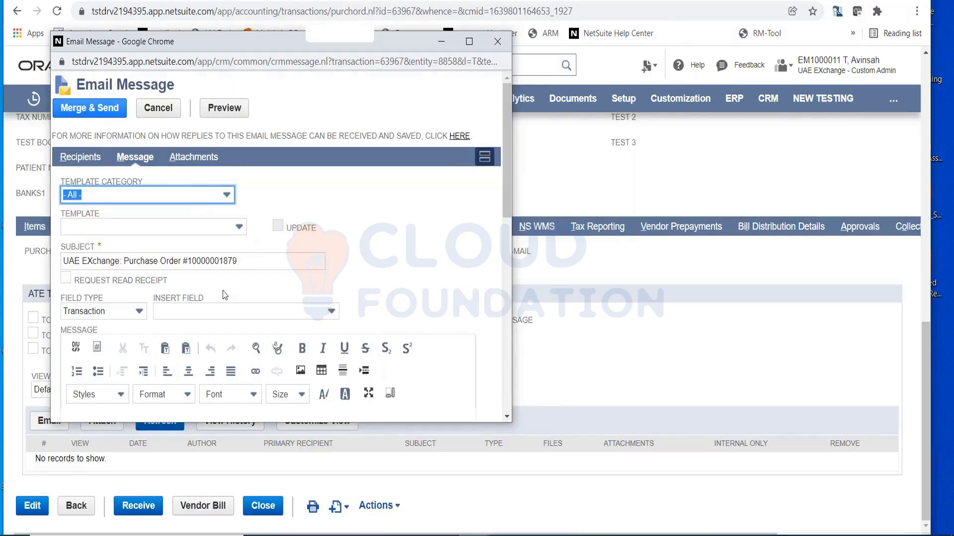
pyautogui.scroll(-5, 225, 295)
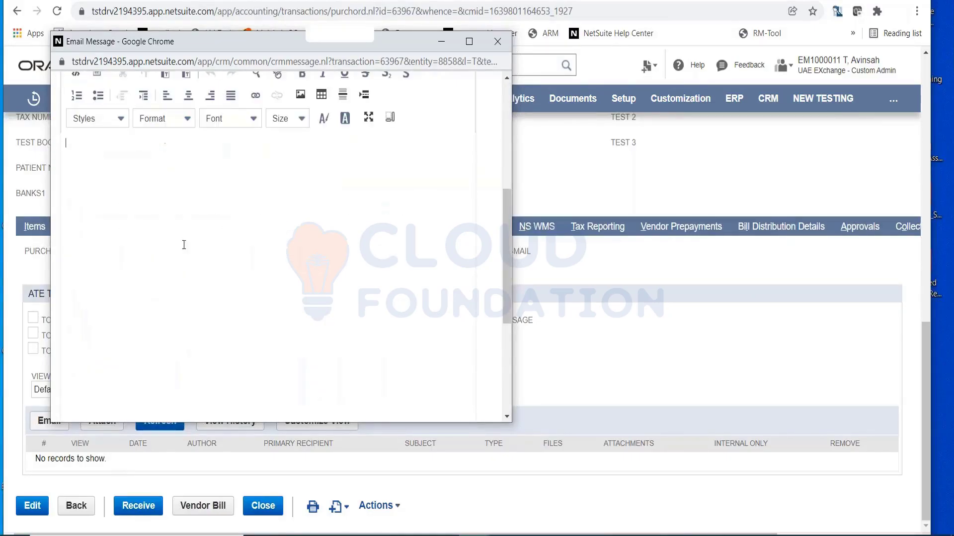
pyautogui.scroll(-5, 319, 265)
pyautogui.click(319, 265)
pyautogui.scroll(10, 319, 264)
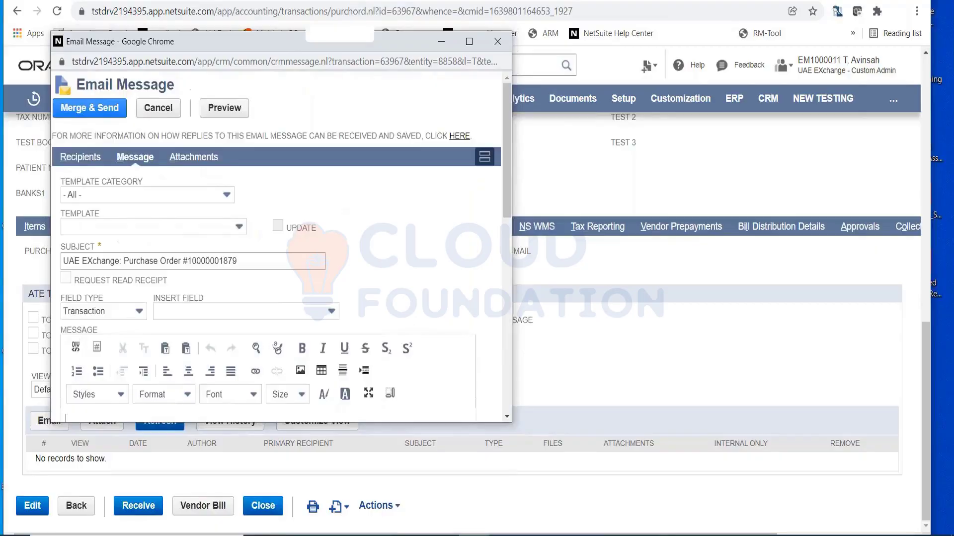
pyautogui.scroll(-5, 280, 187)
pyautogui.scroll(5, 280, 186)
pyautogui.click(194, 157)
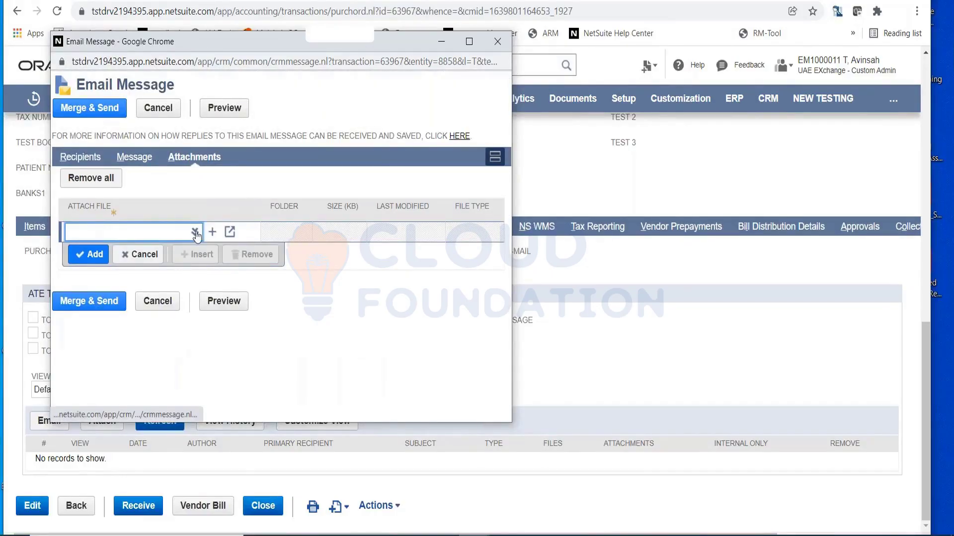
pyautogui.click(135, 157)
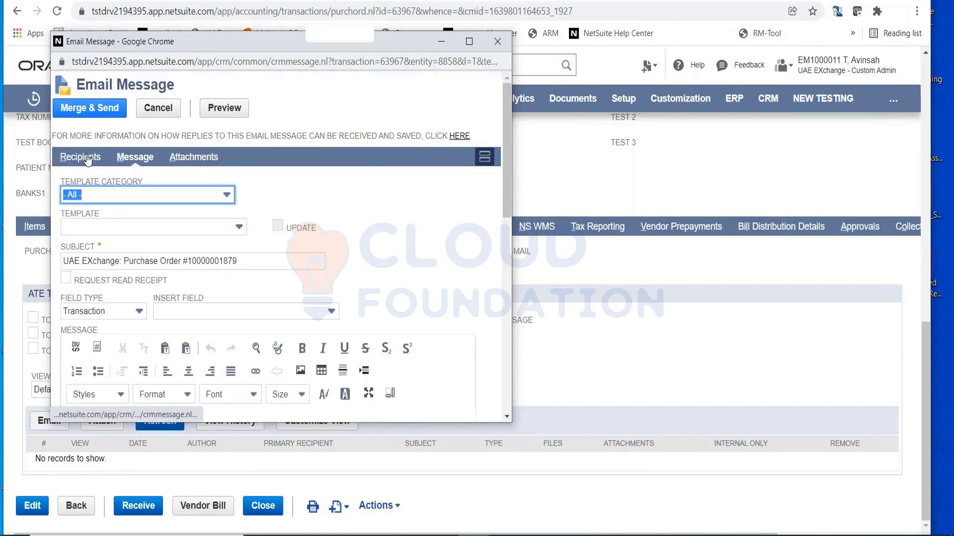
pyautogui.click(87, 158)
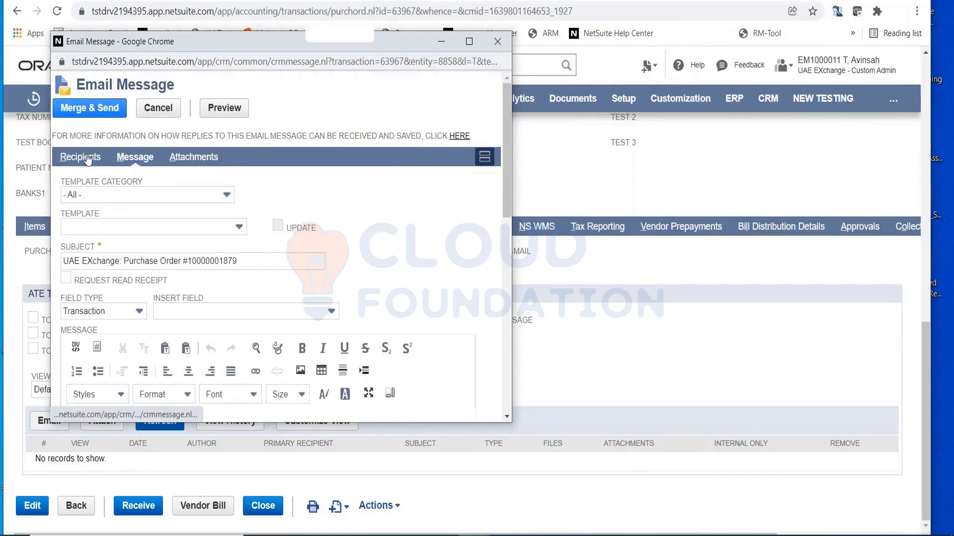
pyautogui.click(96, 108)
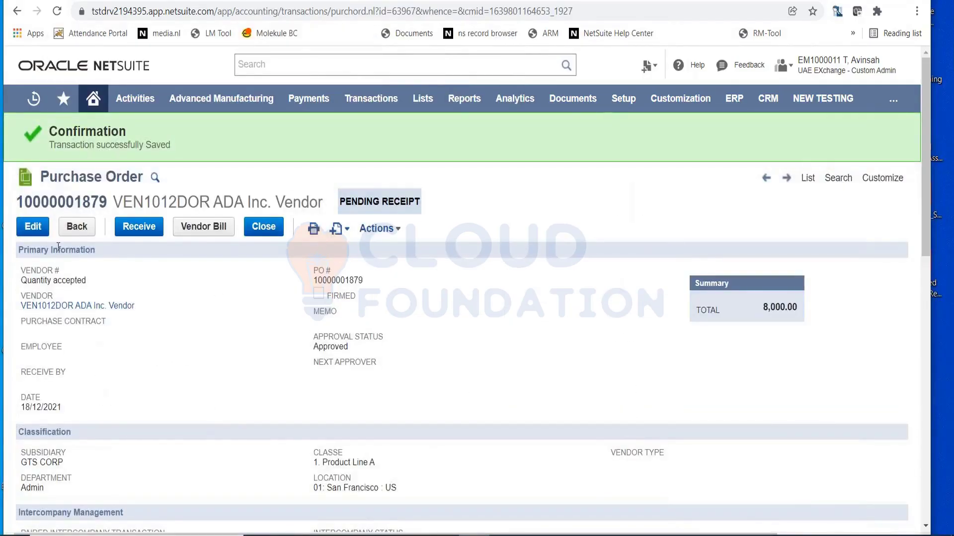
# - Open the saved purchase order for editing and view the custom forms available for it
pyautogui.click(33, 226)
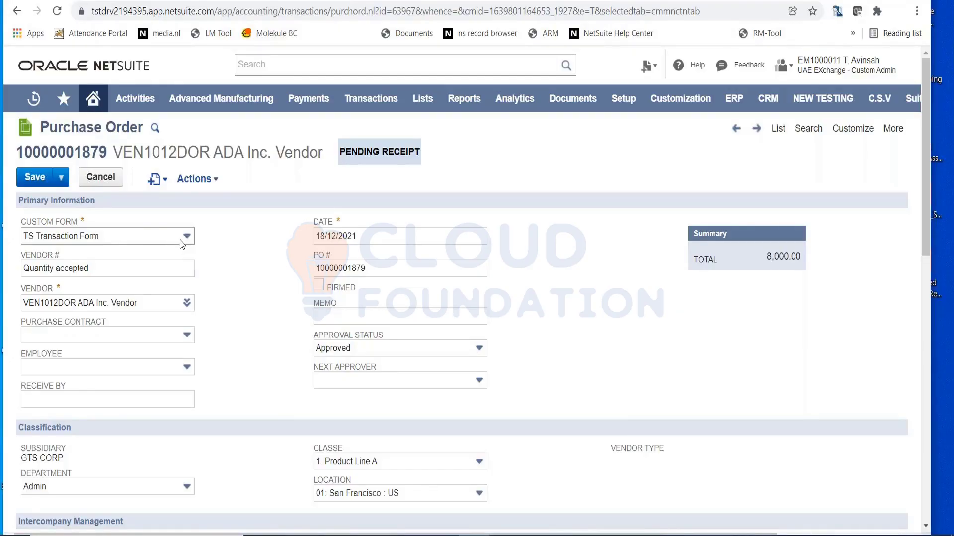
pyautogui.click(180, 243)
pyautogui.moveTo(192, 333); pyautogui.dragTo(194, 266)
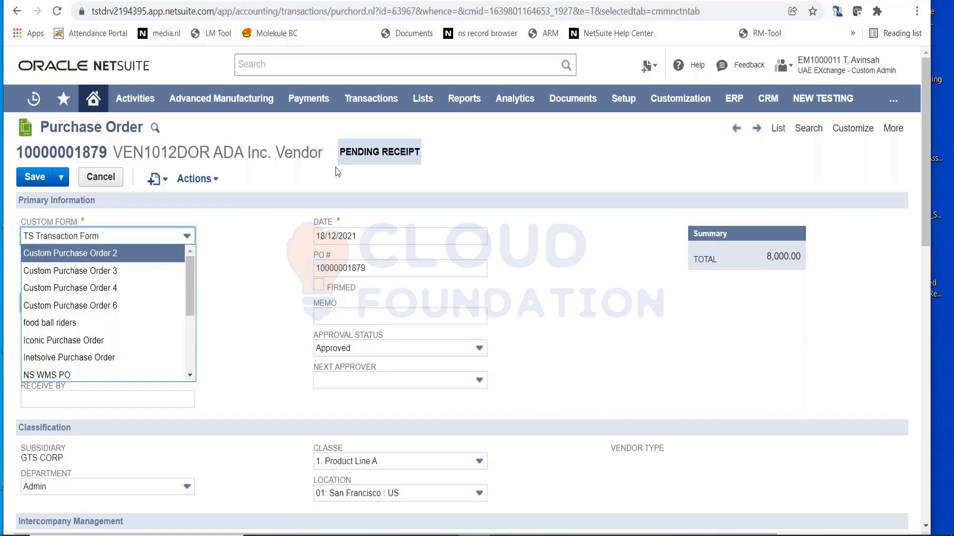
# - Open the company's subsidiary list in a separate browser tab from the company setup and switch to it
pyautogui.moveTo(625, 109)
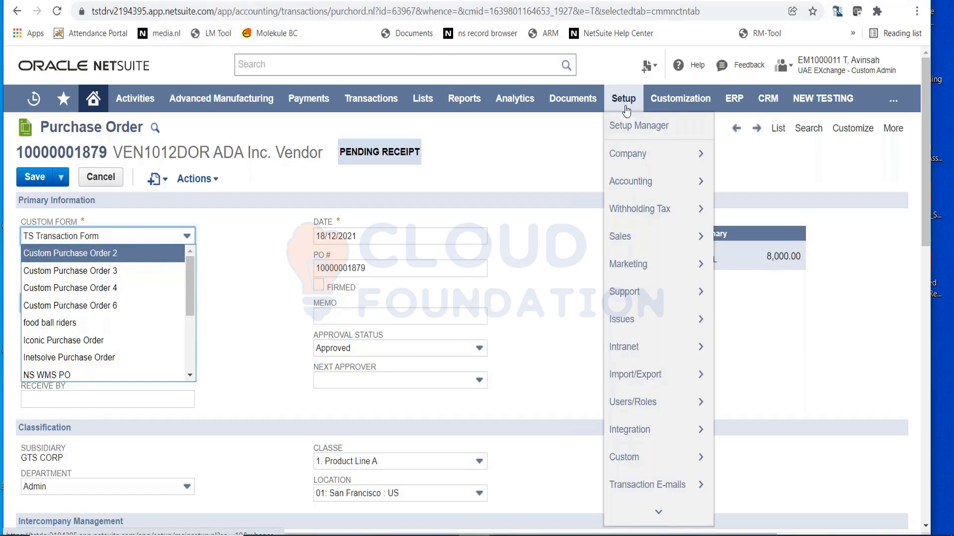
pyautogui.scroll(-2, 676, 313)
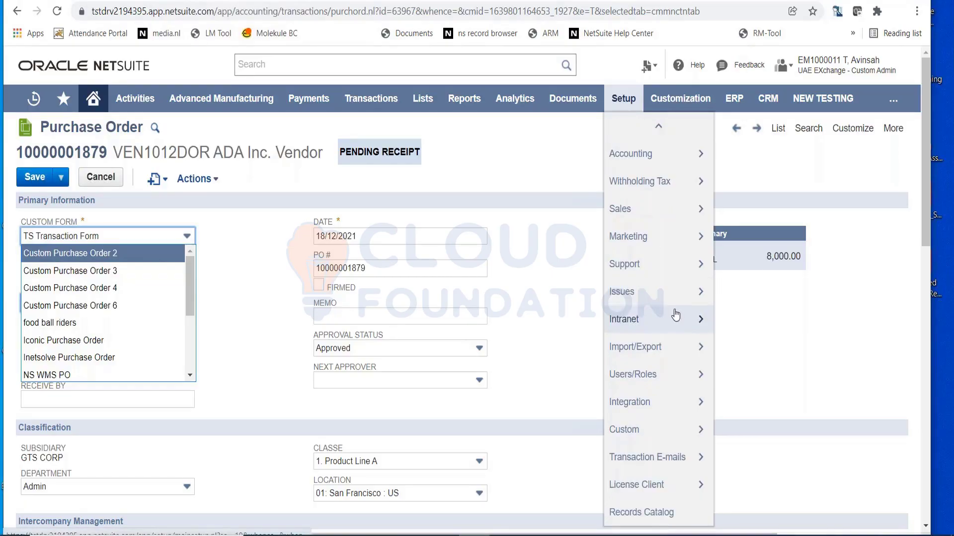
pyautogui.scroll(2, 667, 298)
pyautogui.moveTo(661, 154)
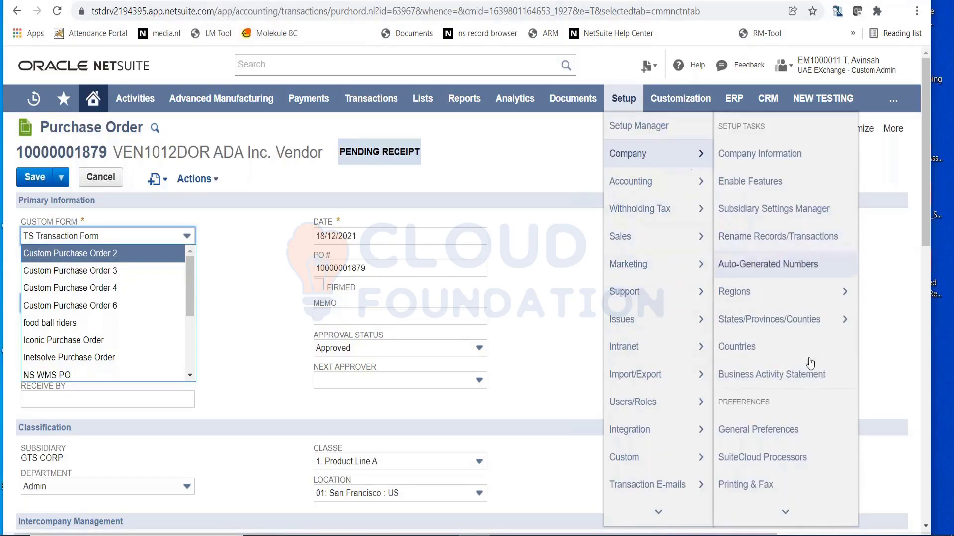
pyautogui.scroll(-3, 794, 348)
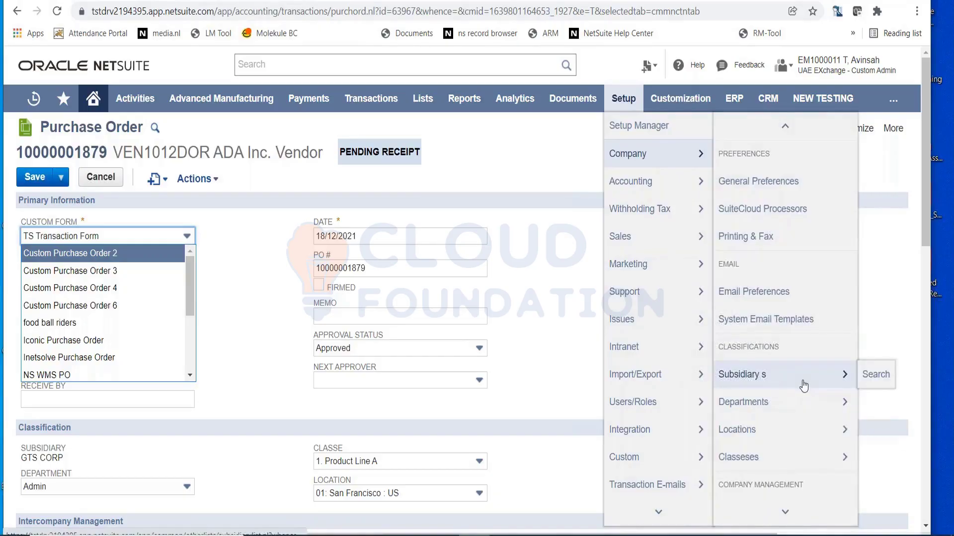
pyautogui.rightClick(803, 385)
pyautogui.click(818, 392)
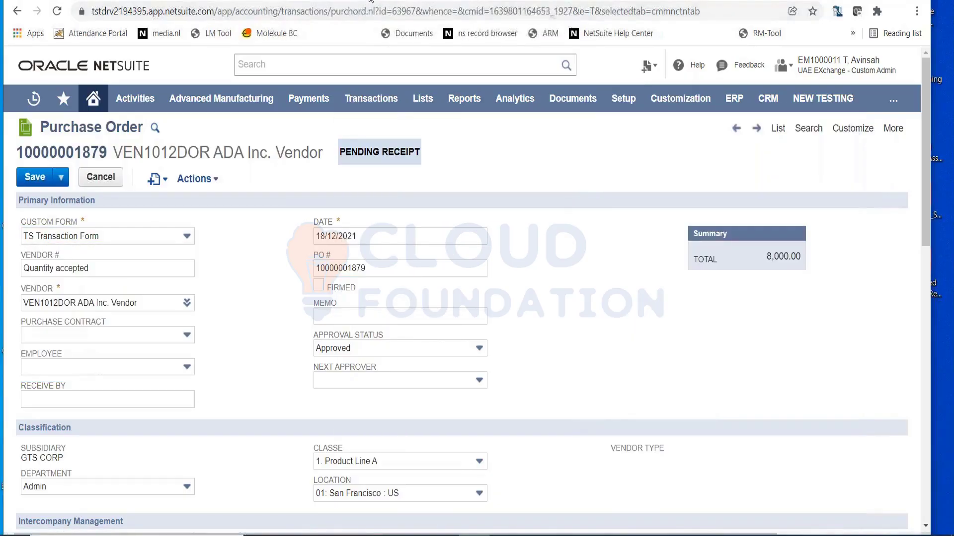
pyautogui.click(366, 1)
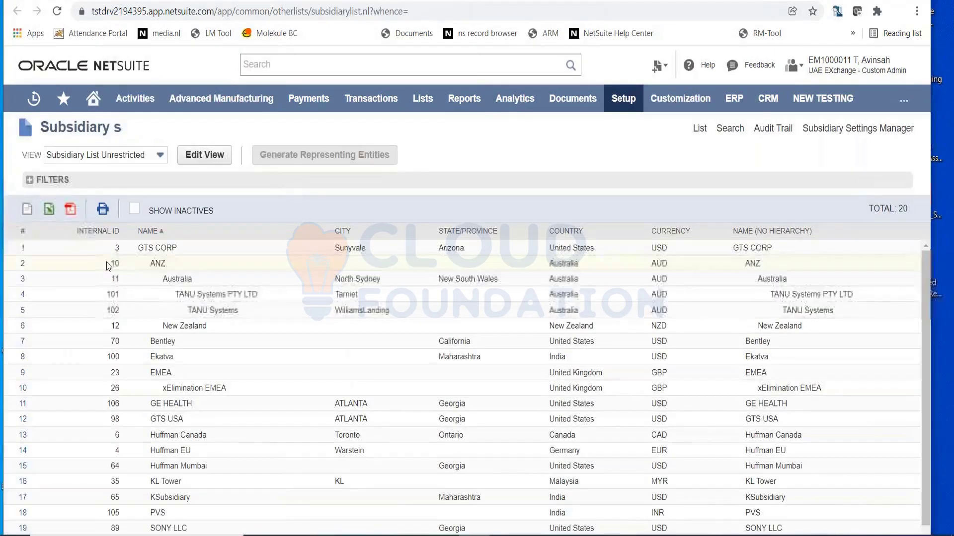